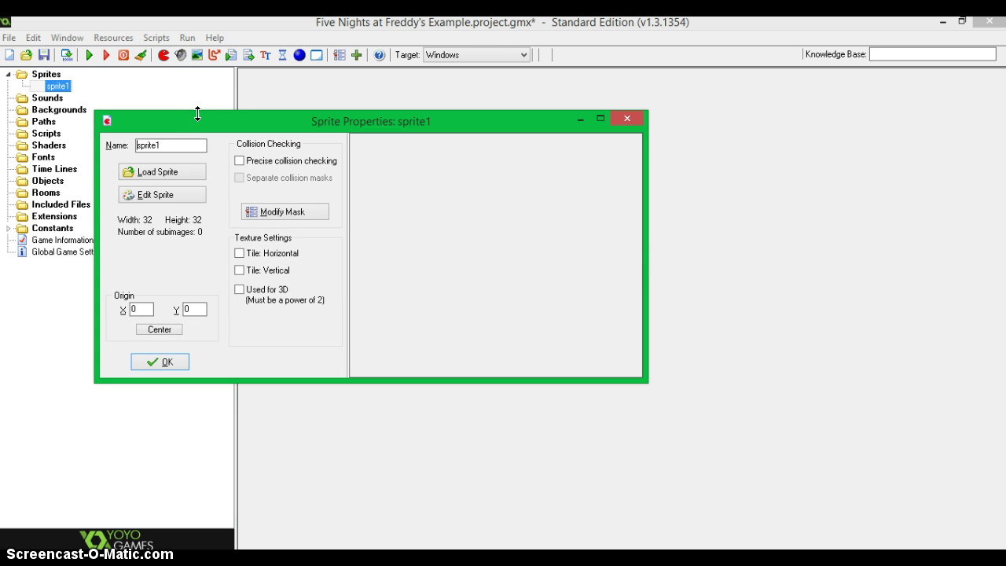
Name the sprite sMainMenu and give it a new 900x500 image.
{"action": "double_click", "coordinate": [149, 143]}
{"action": "type", "text": "sMainMenu"}
{"action": "left_click", "coordinate": [173, 195]}
{"action": "left_click", "coordinate": [16, 41]}
{"action": "left_click", "coordinate": [28, 51]}
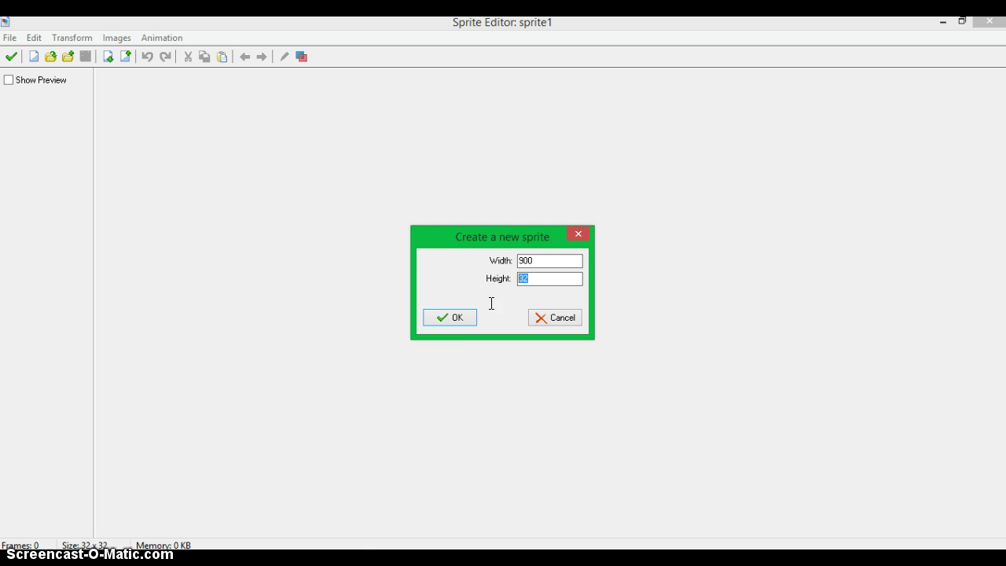
{"action": "key", "text": "BackSpace"}
{"action": "type", "text": "500"}
{"action": "left_click", "coordinate": [440, 317]}
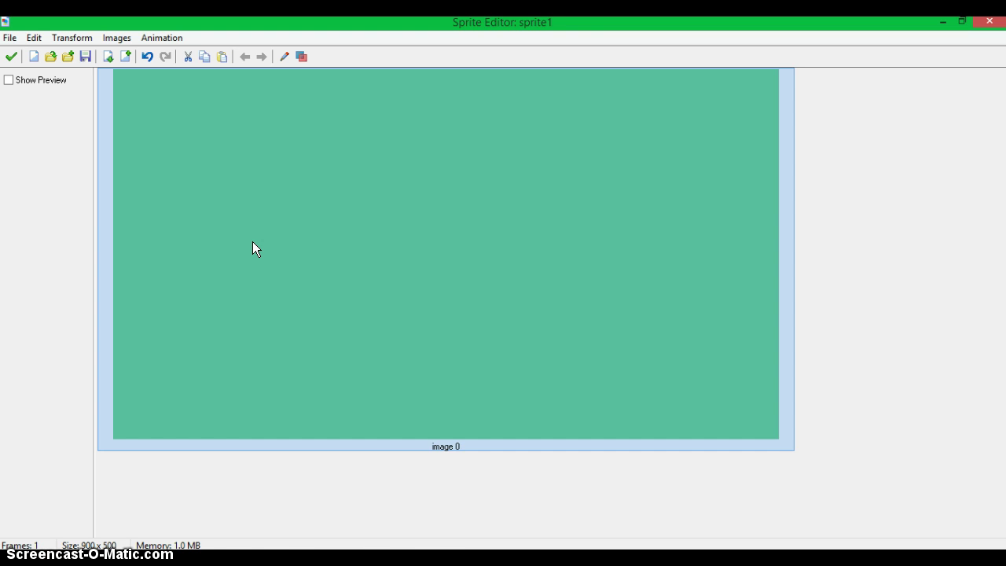
Fill the whole canvas with solid black, then bring up the dialog for loading a picture.
{"action": "double_click", "coordinate": [253, 241]}
{"action": "left_click", "coordinate": [35, 166]}
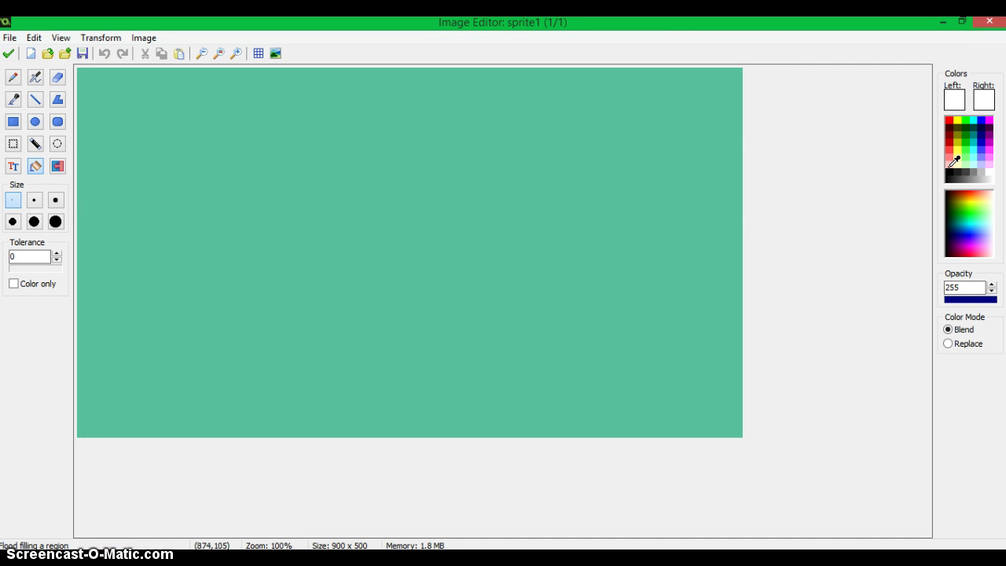
{"action": "left_click", "coordinate": [952, 170]}
{"action": "left_click", "coordinate": [314, 255]}
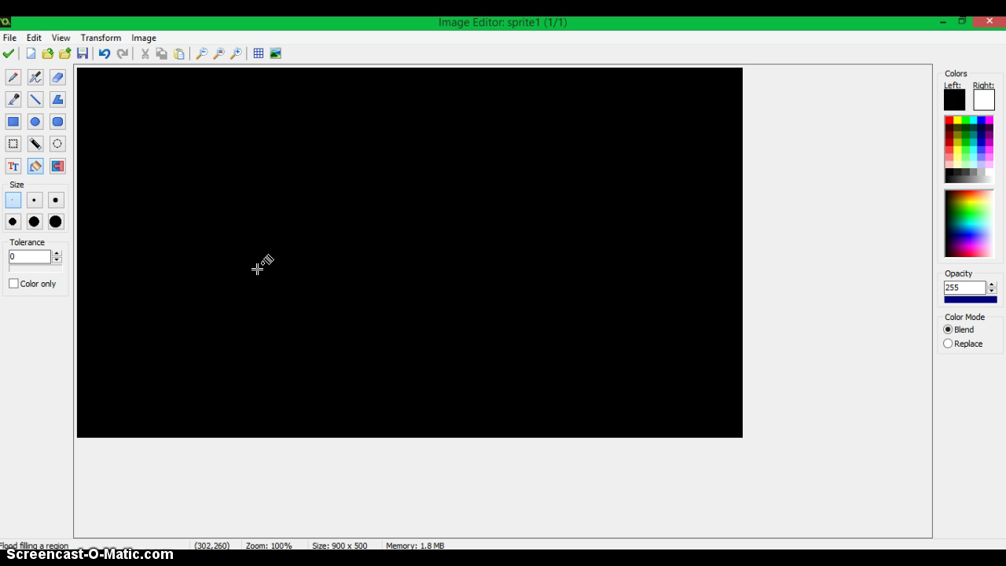
{"action": "left_click", "coordinate": [52, 56]}
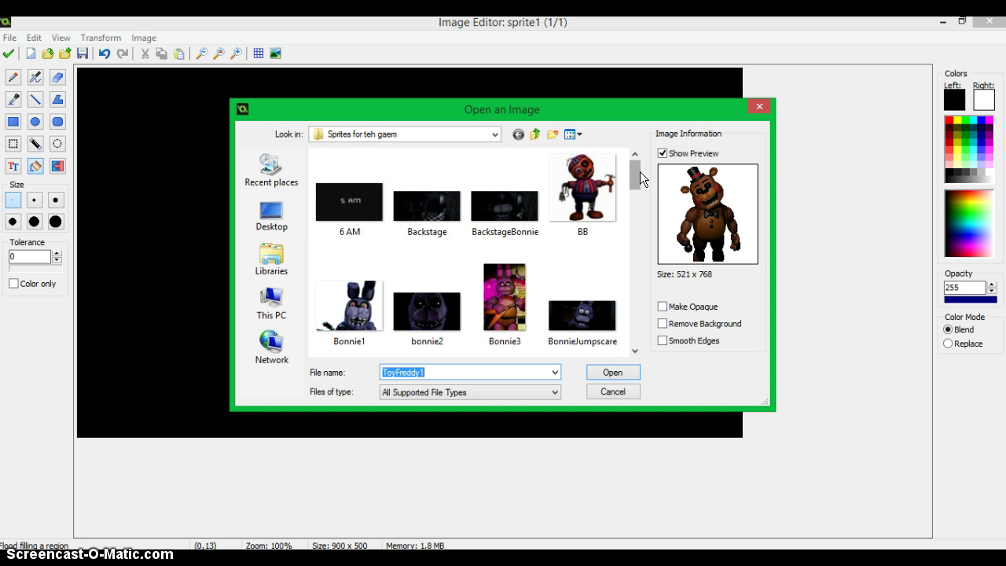
Copy the ToyFreddy1 bear picture and paste it onto the right half of the black canvas.
{"action": "left_click_drag", "start_coordinate": [640, 172], "coordinate": [644, 326]}
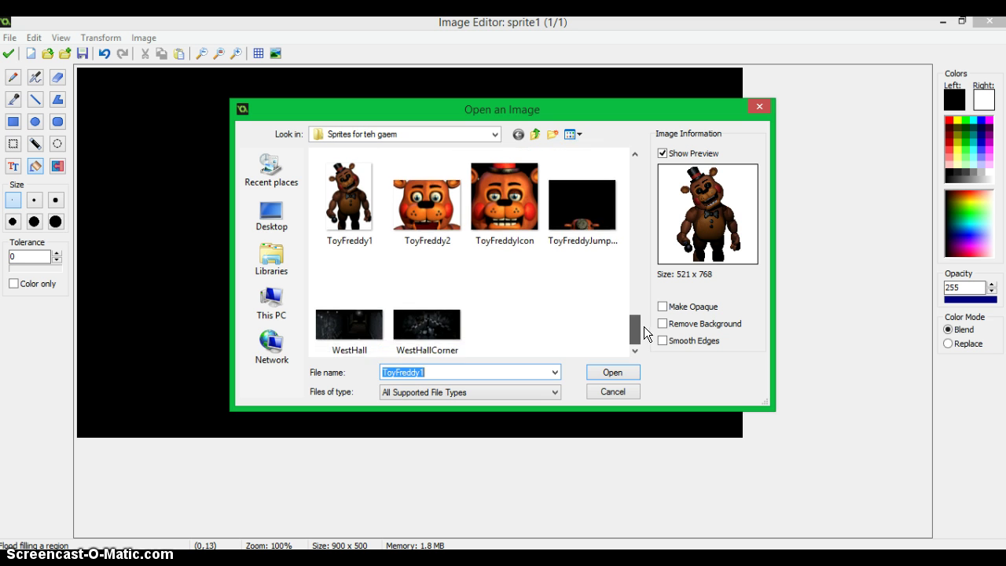
{"action": "double_click", "coordinate": [354, 201]}
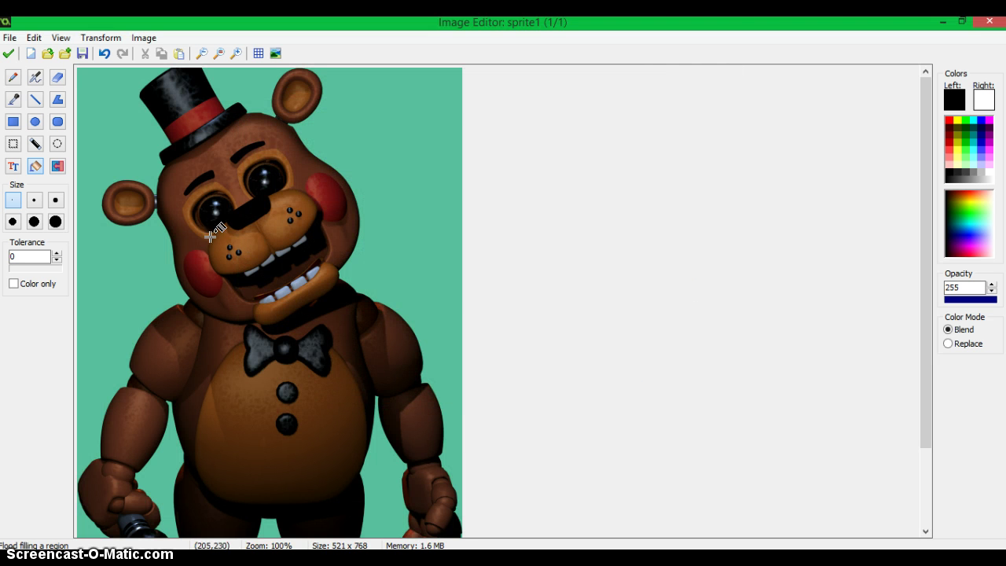
{"action": "left_click", "coordinate": [13, 144]}
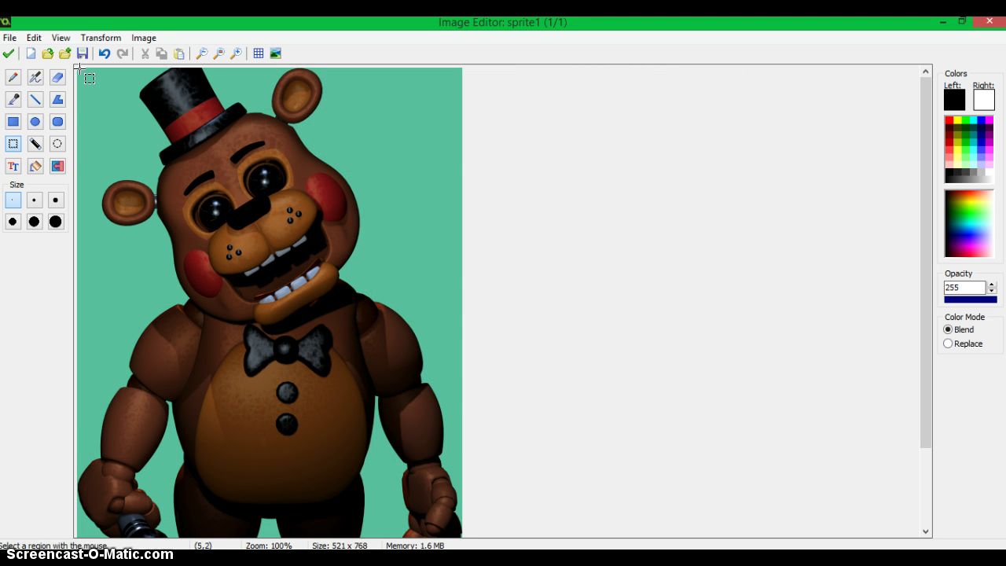
{"action": "left_click_drag", "start_coordinate": [81, 69], "coordinate": [438, 455]}
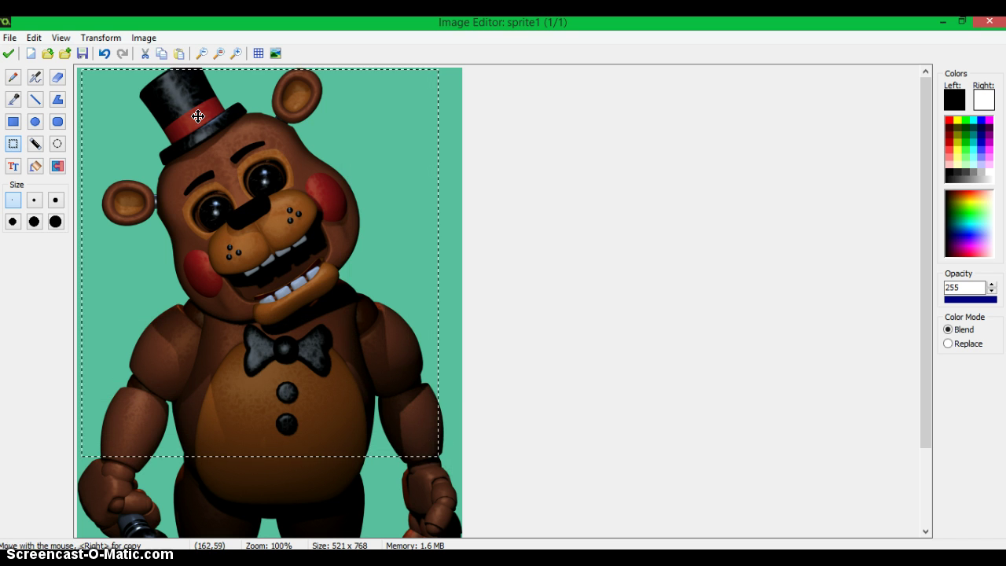
{"action": "left_click", "coordinate": [103, 57]}
{"action": "left_click", "coordinate": [180, 52]}
{"action": "mouse_move", "coordinate": [213, 254]}
{"action": "left_mouse_down"}
{"action": "mouse_move", "coordinate": [325, 291]}
{"action": "mouse_move", "coordinate": [512, 272]}
{"action": "mouse_move", "coordinate": [509, 285]}
{"action": "left_mouse_up"}
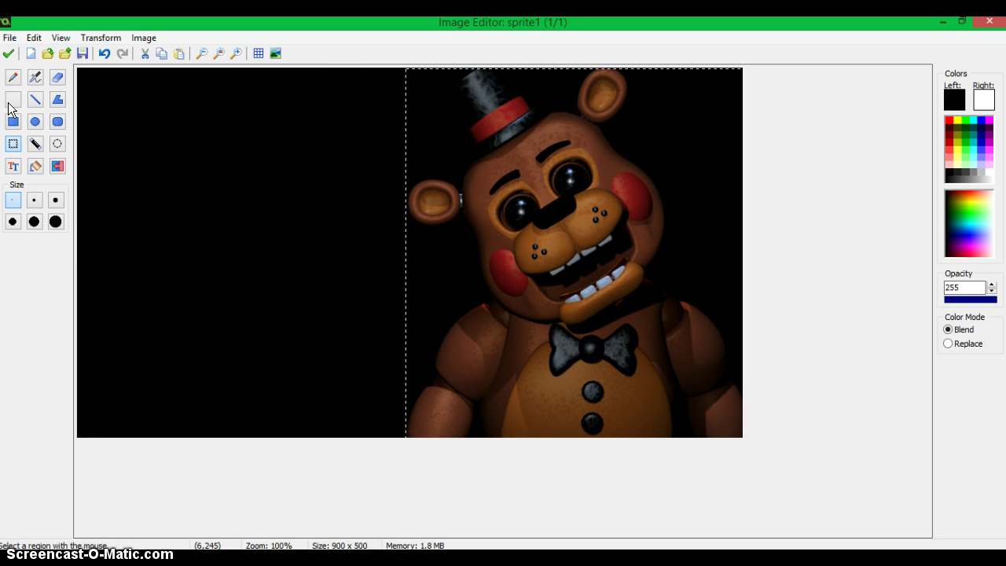
Set the bear in place and ready a filled black ellipse tool, zoomed in on the face.
{"action": "left_click", "coordinate": [12, 77]}
{"action": "left_click", "coordinate": [34, 121]}
{"action": "left_click", "coordinate": [24, 305]}
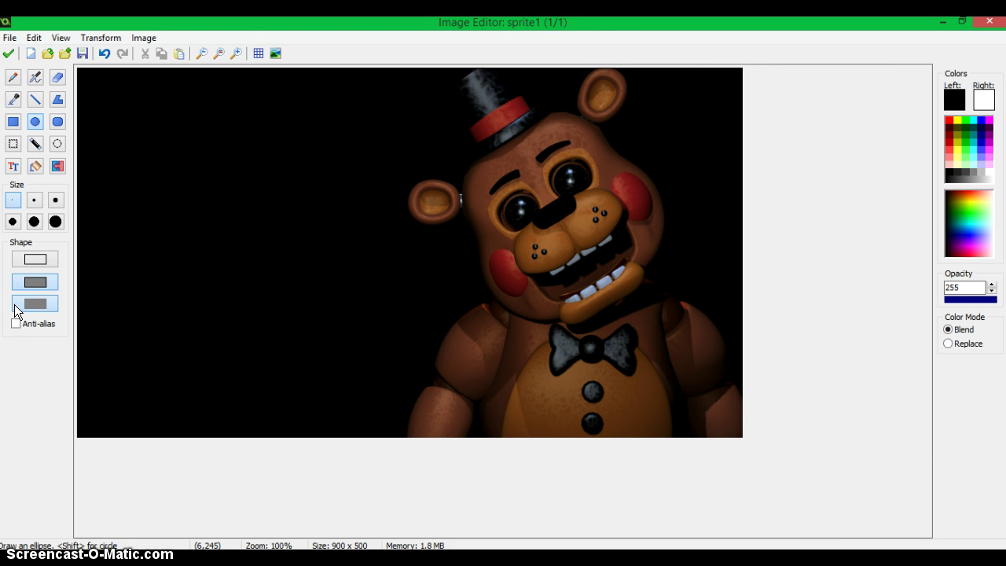
{"action": "scroll", "coordinate": [772, 147], "scroll_direction": "up", "scroll_amount": 1}
{"action": "left_click", "coordinate": [952, 164]}
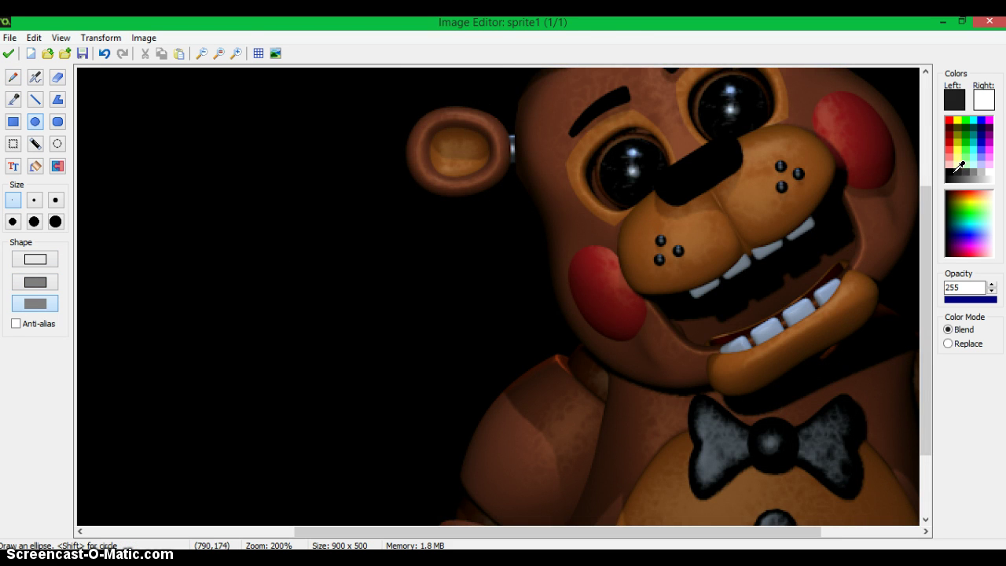
{"action": "left_click", "coordinate": [955, 169]}
{"action": "scroll", "coordinate": [830, 136], "scroll_direction": "up", "scroll_amount": 1}
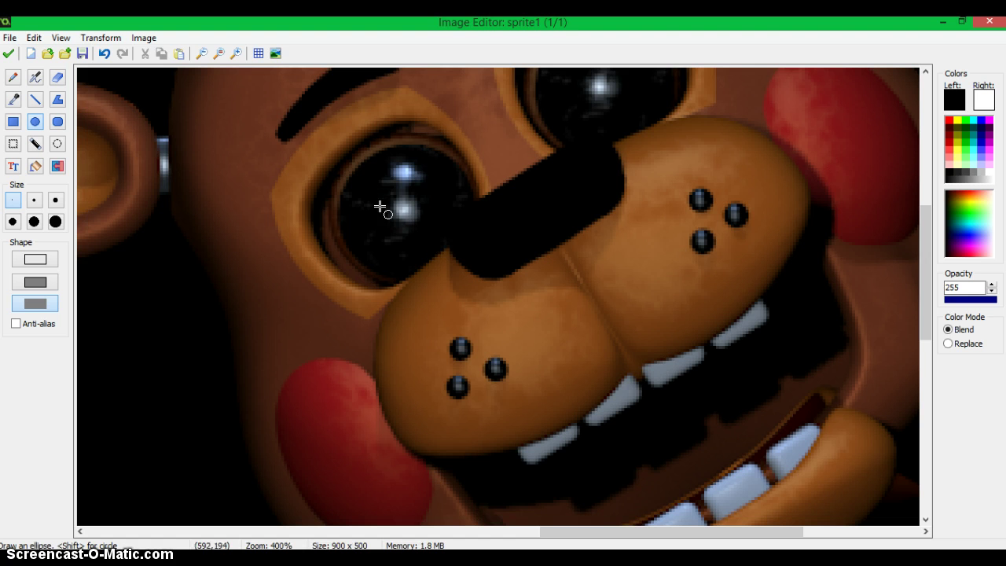
Paint black ellipses over the highlights of the left and right eyes.
{"action": "left_click_drag", "start_coordinate": [343, 171], "coordinate": [449, 231]}
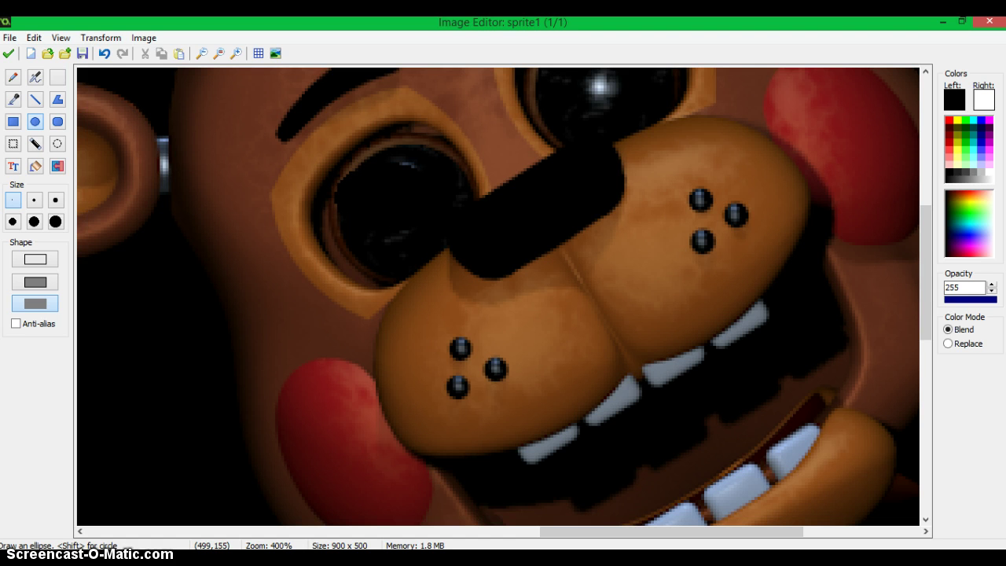
{"action": "left_click", "coordinate": [104, 53]}
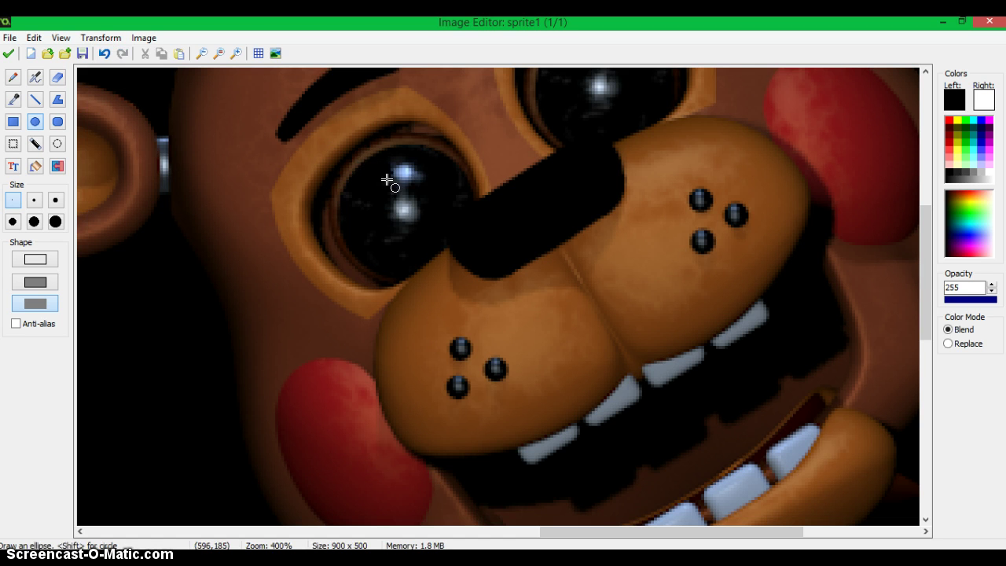
{"action": "left_click_drag", "start_coordinate": [388, 176], "coordinate": [448, 242]}
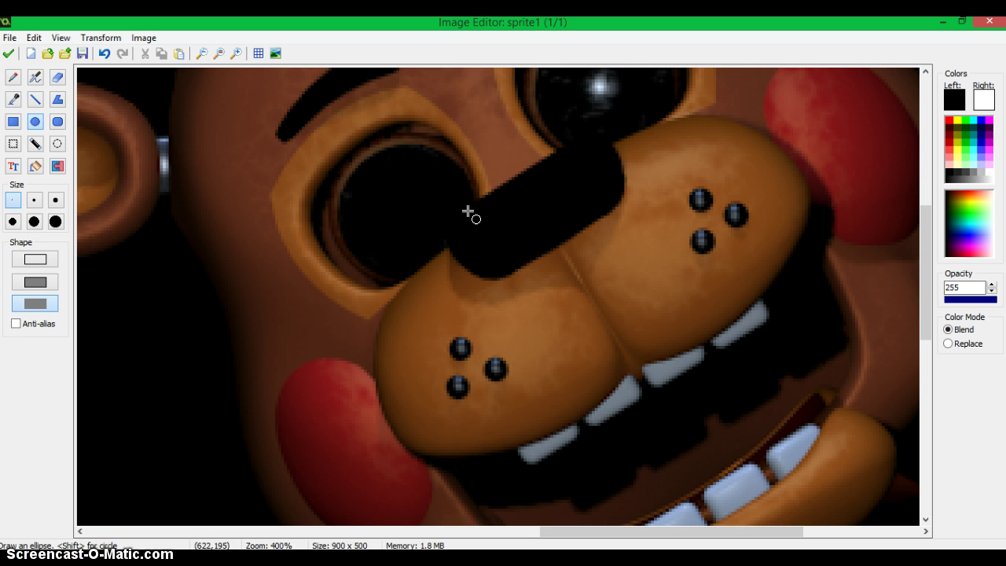
{"action": "left_click_drag", "start_coordinate": [930, 277], "coordinate": [928, 227]}
{"action": "left_click_drag", "start_coordinate": [566, 220], "coordinate": [643, 293]}
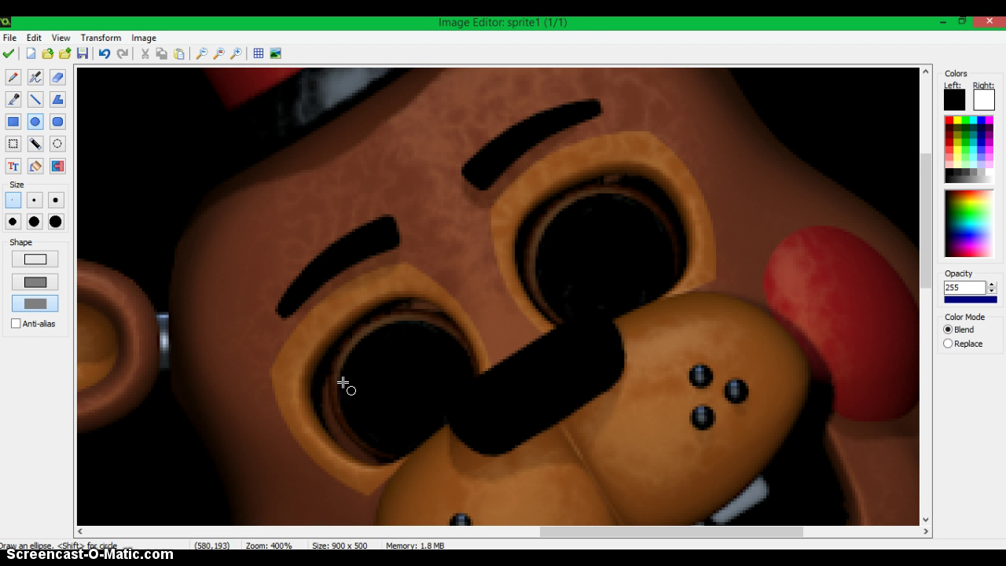
{"action": "scroll", "coordinate": [344, 383], "scroll_direction": "down", "scroll_amount": 2}
{"action": "left_click", "coordinate": [141, 39]}
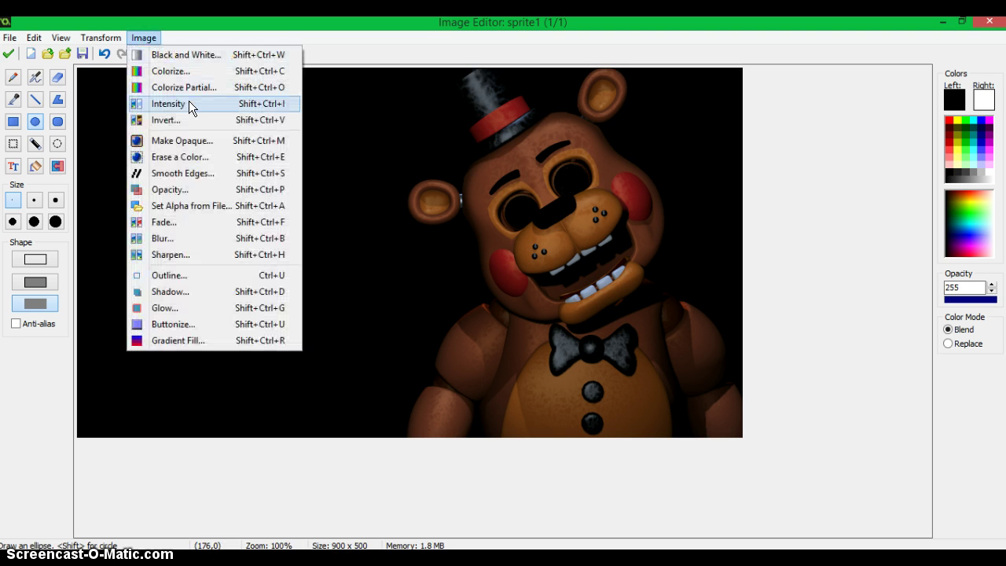
{"action": "left_click", "coordinate": [191, 103]}
{"action": "left_click_drag", "start_coordinate": [484, 346], "coordinate": [433, 368]}
{"action": "left_click", "coordinate": [397, 419]}
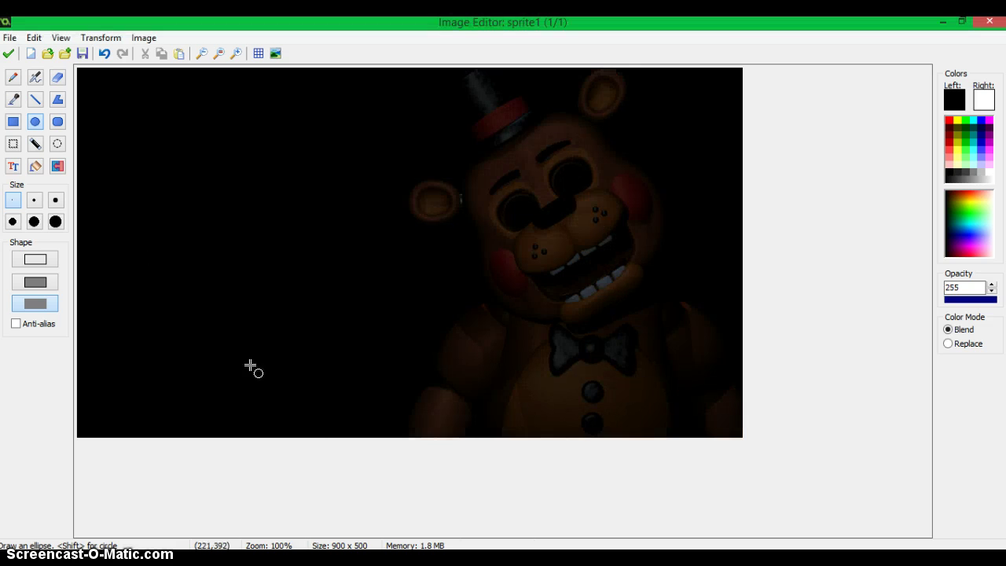
{"action": "left_click", "coordinate": [35, 78]}
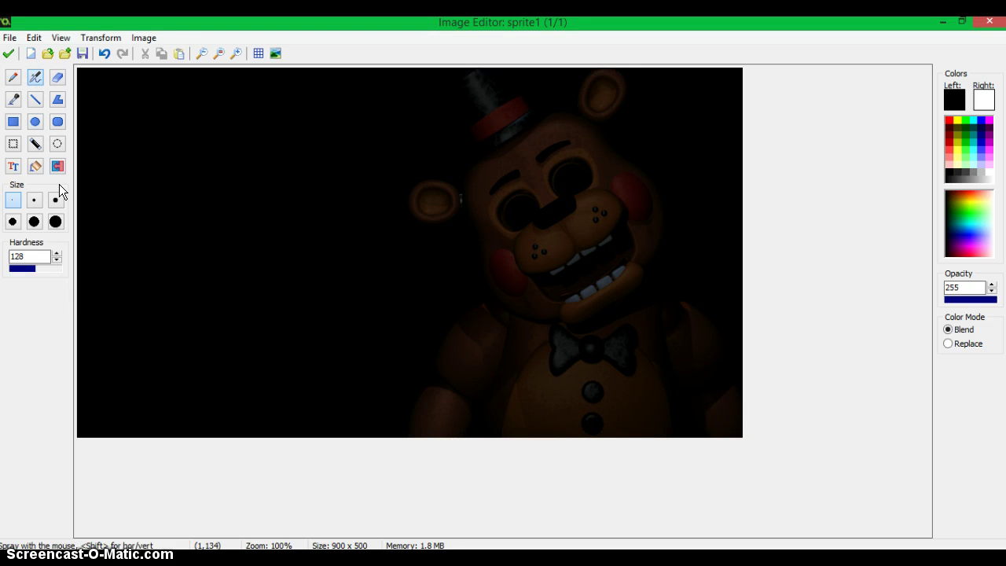
{"action": "left_click", "coordinate": [55, 200]}
{"action": "left_click", "coordinate": [994, 168]}
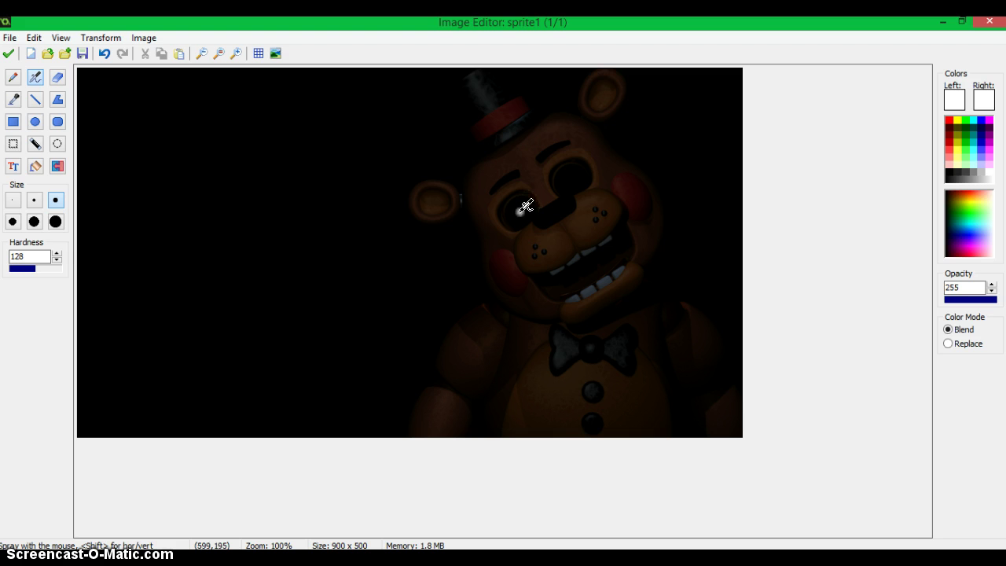
{"action": "scroll", "coordinate": [582, 165], "scroll_direction": "up", "scroll_amount": 2}
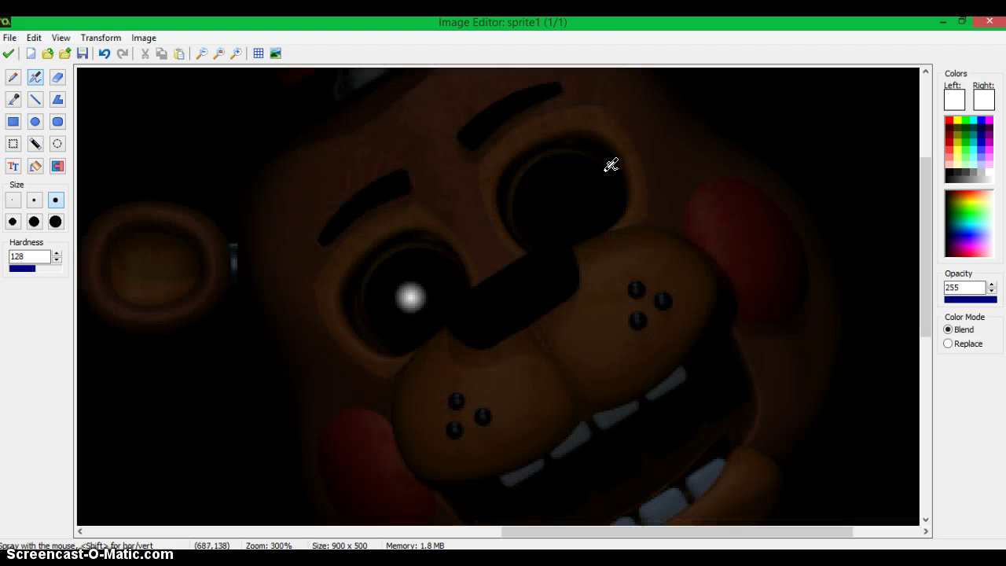
{"action": "left_click", "coordinate": [571, 197]}
{"action": "scroll", "coordinate": [437, 213], "scroll_direction": "down", "scroll_amount": 2}
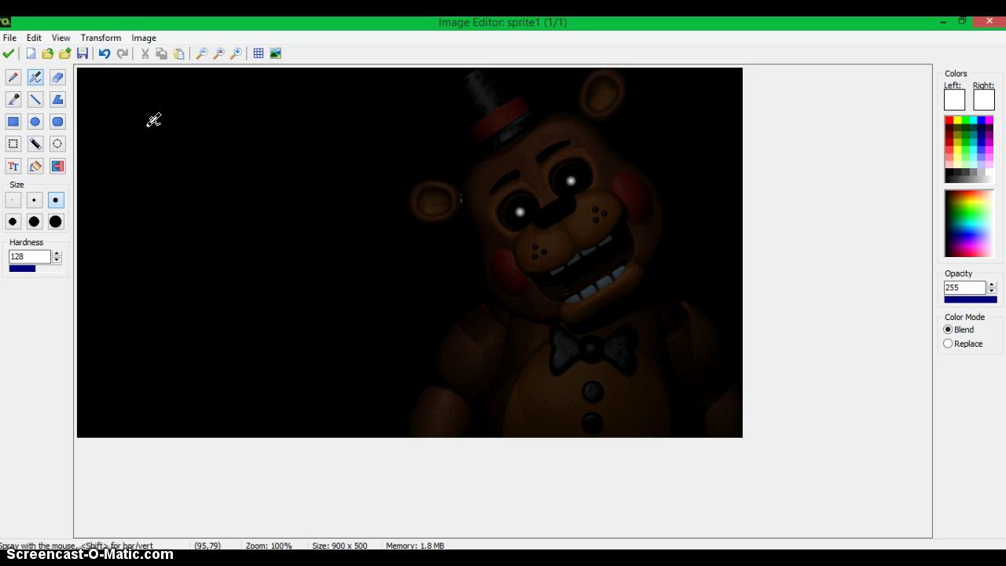
{"action": "left_click", "coordinate": [107, 59]}
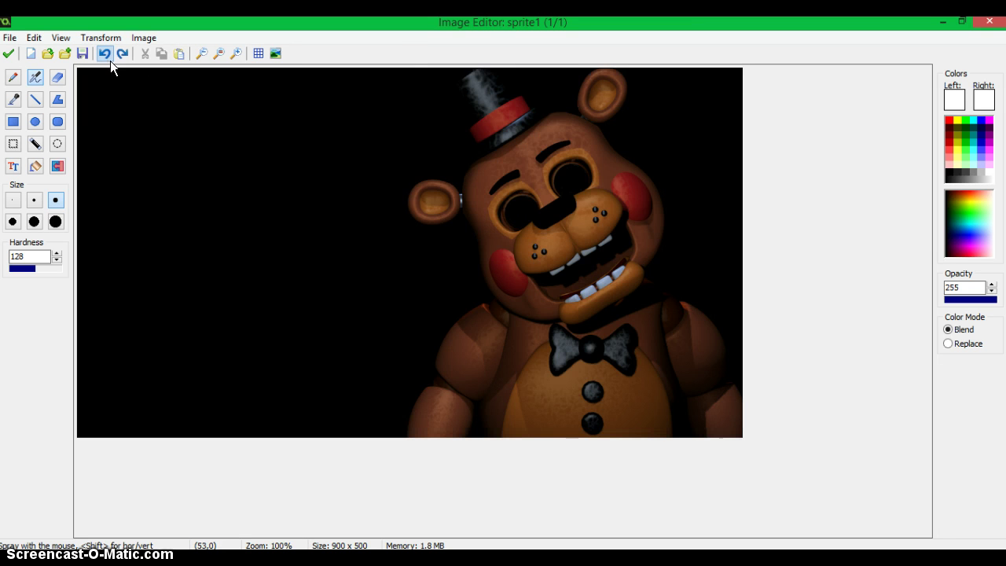
Undo the last change, colourise the bear to green hue 72, and darken it to Value 43.
{"action": "left_click", "coordinate": [144, 37]}
{"action": "left_click", "coordinate": [181, 72]}
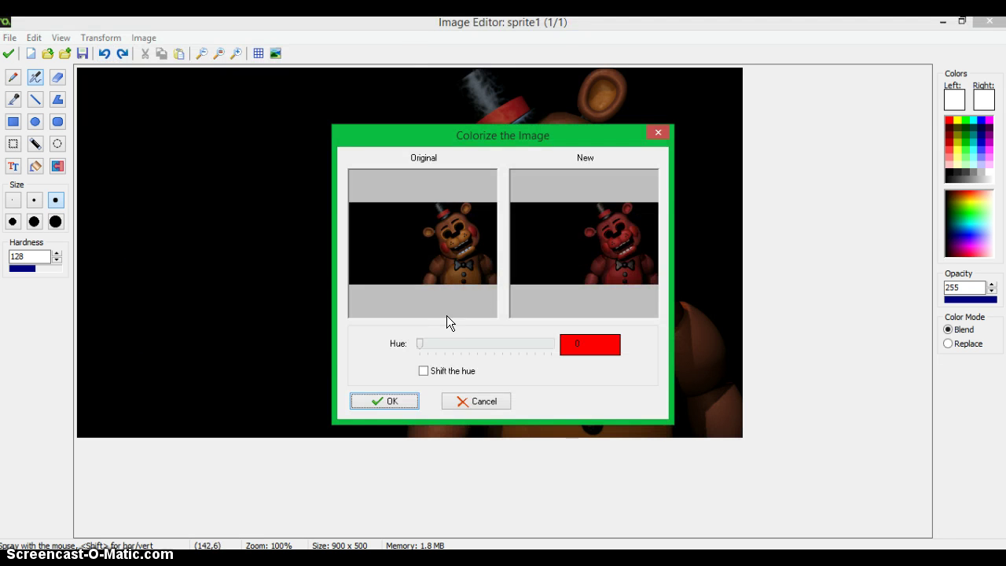
{"action": "left_click_drag", "start_coordinate": [424, 347], "coordinate": [456, 340]}
{"action": "left_click", "coordinate": [382, 400]}
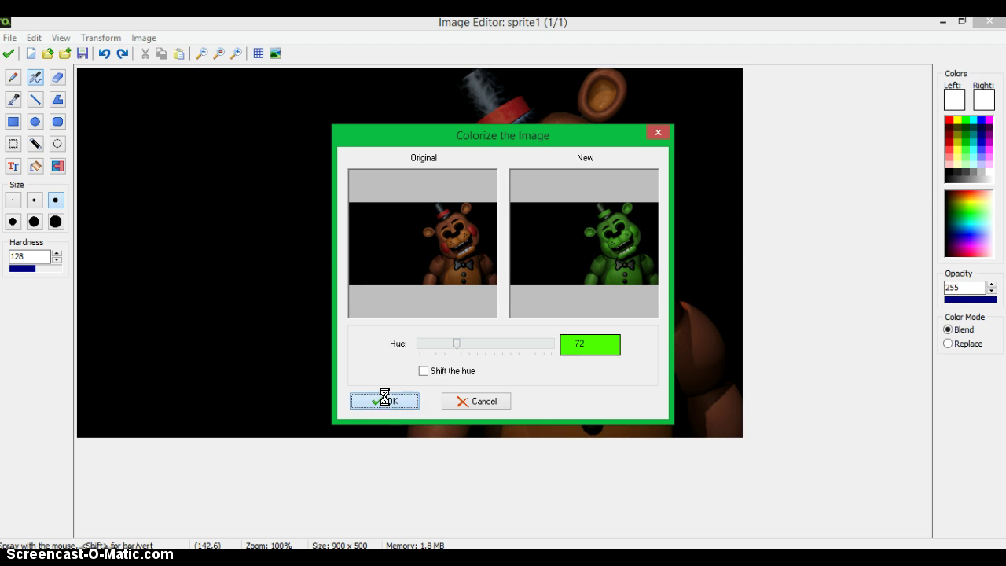
{"action": "left_click", "coordinate": [144, 37]}
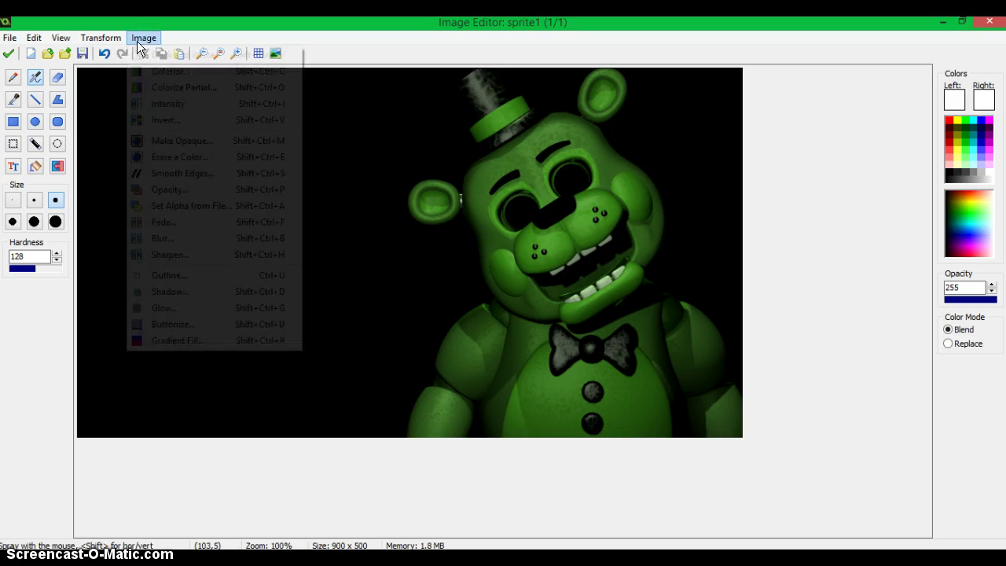
{"action": "left_click", "coordinate": [196, 105]}
{"action": "left_click", "coordinate": [370, 417]}
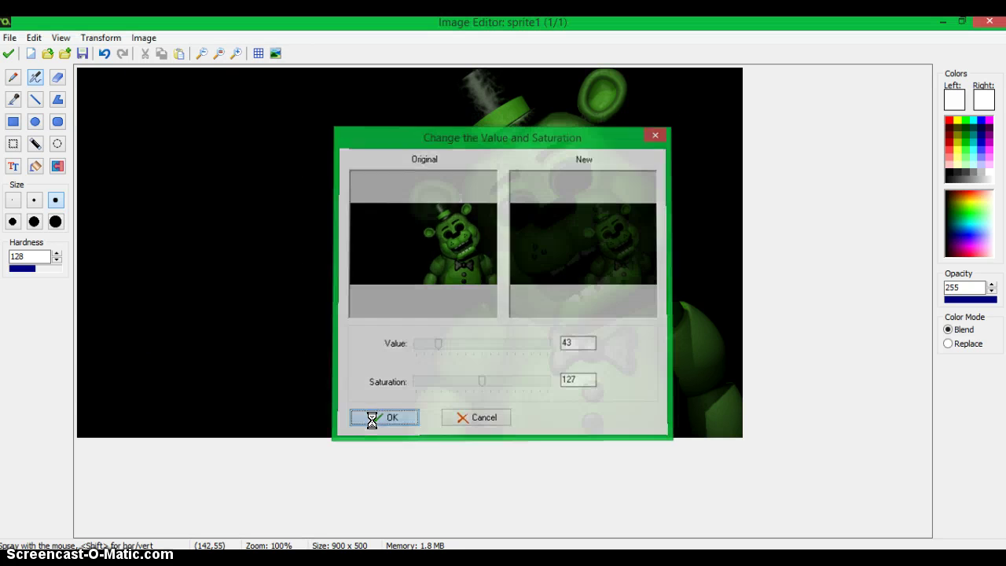
Spray light green glows into both of the bear's eyes.
{"action": "scroll", "coordinate": [570, 166], "scroll_direction": "up", "scroll_amount": 1}
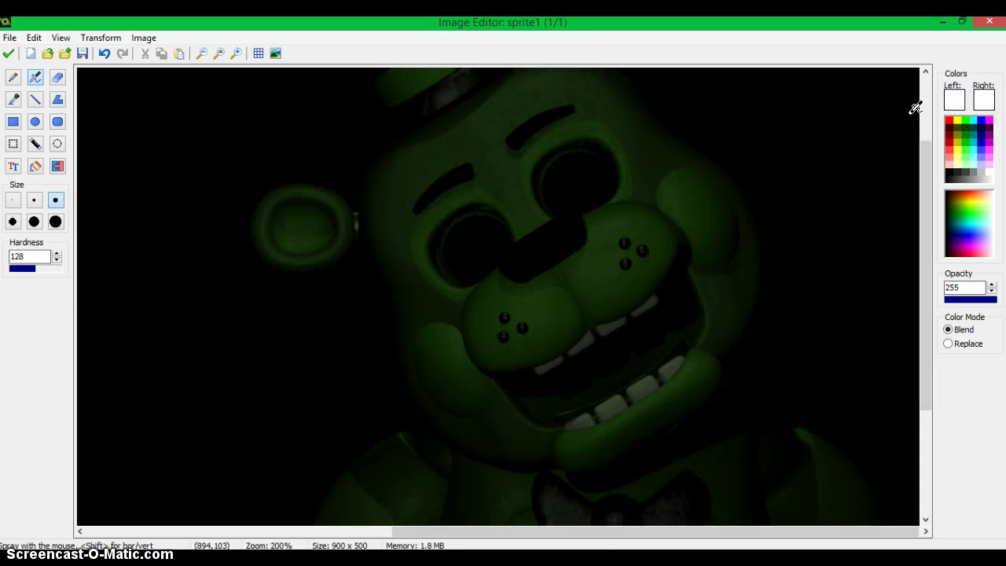
{"action": "left_click", "coordinate": [970, 142]}
{"action": "scroll", "coordinate": [640, 162], "scroll_direction": "up", "scroll_amount": 1}
{"action": "scroll", "coordinate": [307, 275], "scroll_direction": "up", "scroll_amount": 1}
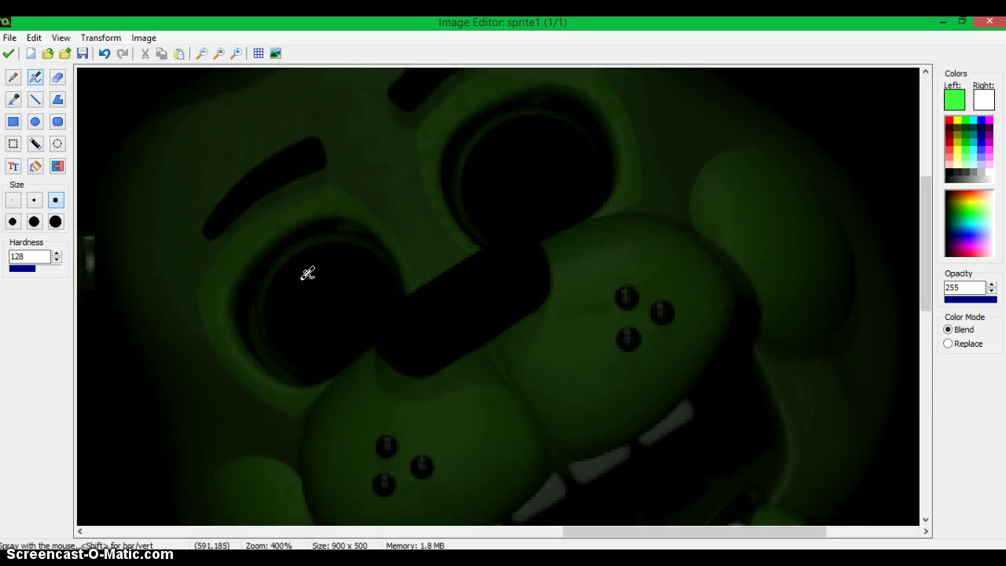
{"action": "left_click", "coordinate": [339, 298]}
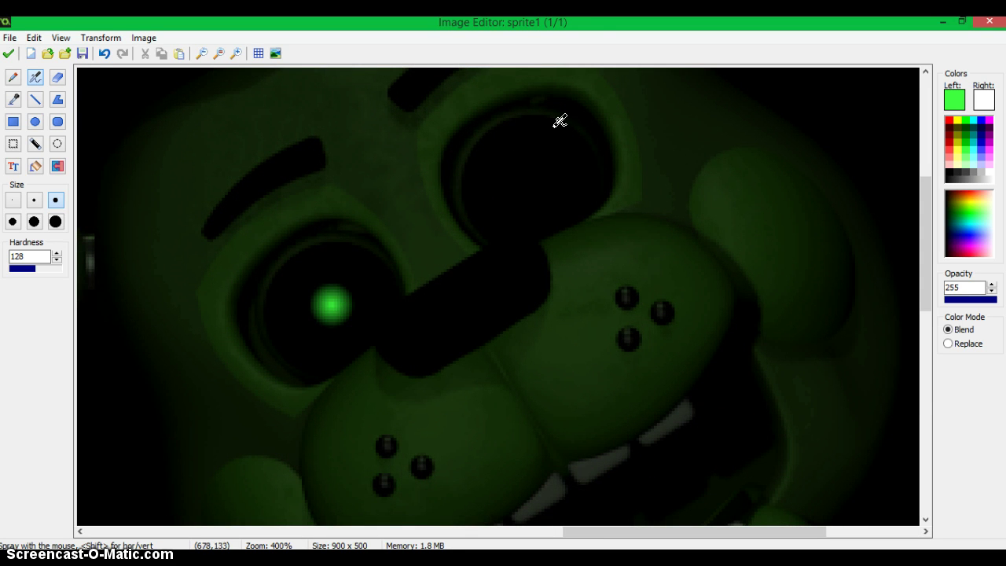
{"action": "left_click", "coordinate": [545, 167]}
{"action": "scroll", "coordinate": [532, 160], "scroll_direction": "down", "scroll_amount": 1}
{"action": "scroll", "coordinate": [531, 160], "scroll_direction": "down", "scroll_amount": 2}
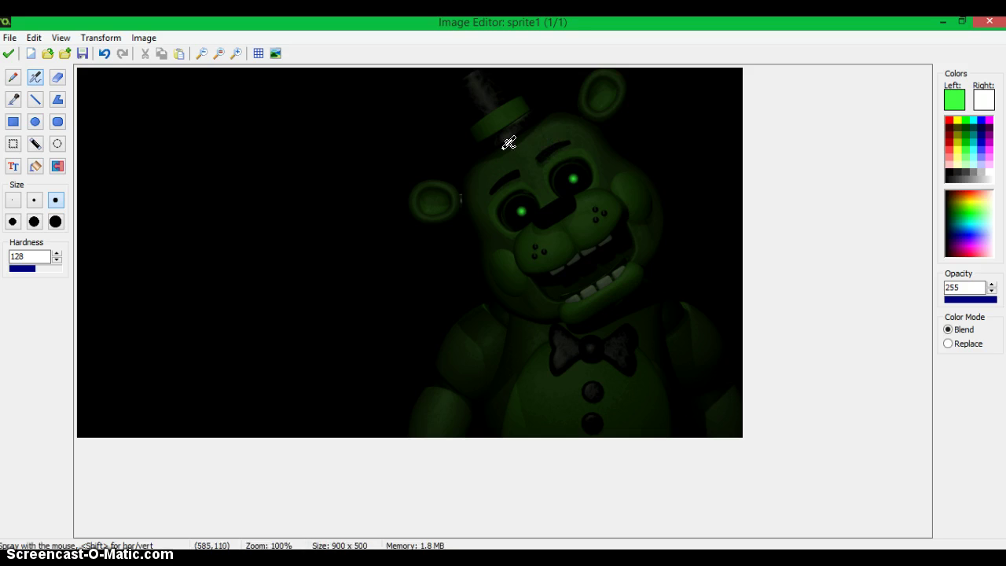
{"action": "scroll", "coordinate": [600, 161], "scroll_direction": "up", "scroll_amount": 2}
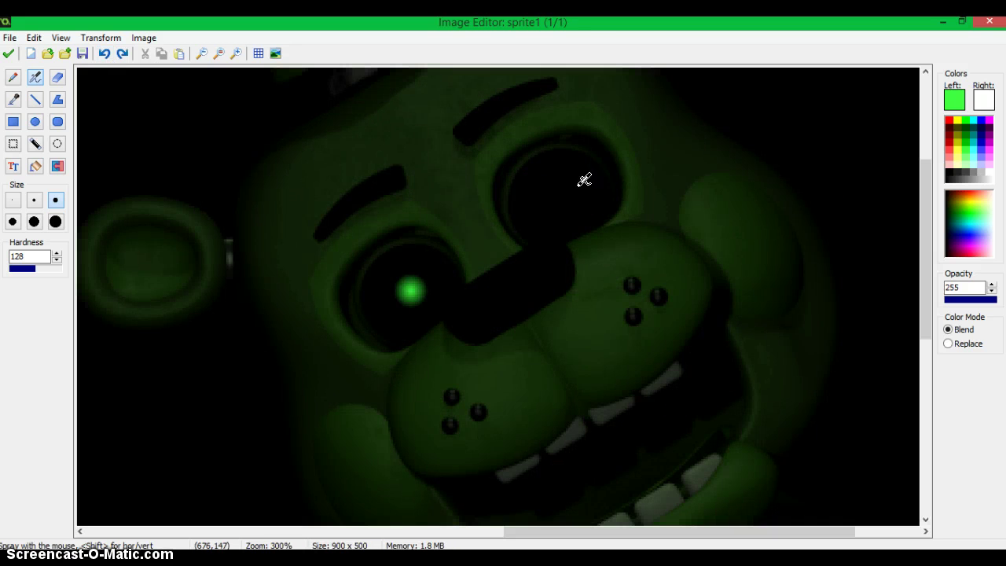
{"action": "scroll", "coordinate": [371, 244], "scroll_direction": "down", "scroll_amount": 2}
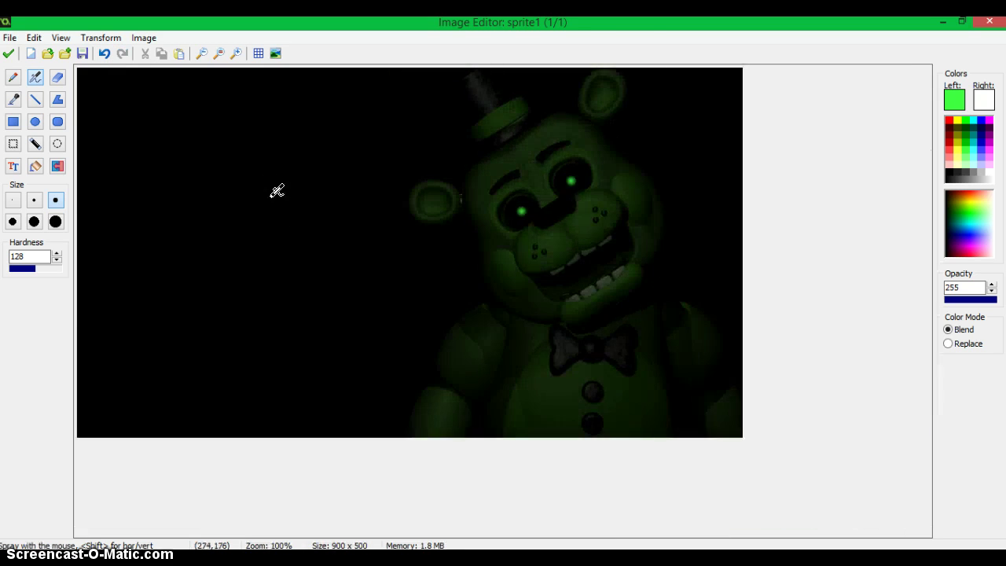
Close the image and sprite editors keeping changes, and confirm sMainMenu's properties.
{"action": "left_click", "coordinate": [9, 54]}
{"action": "left_click", "coordinate": [11, 57]}
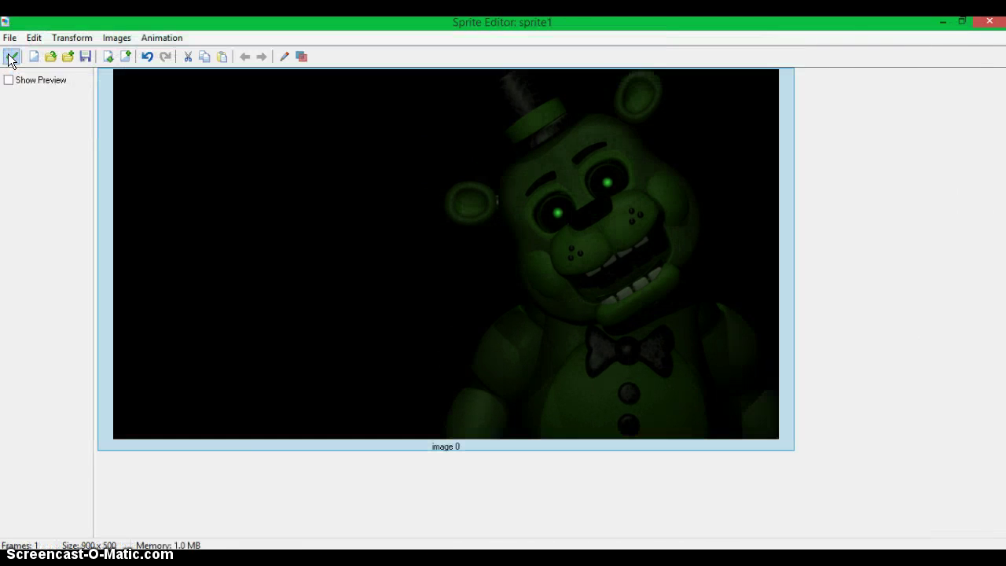
{"action": "left_click", "coordinate": [166, 363]}
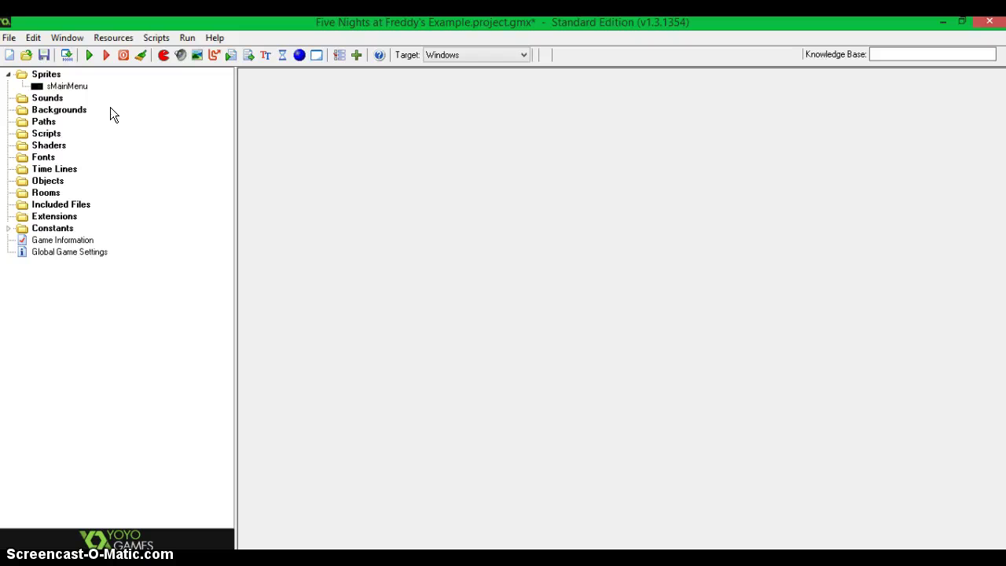
Create a new sprite named sStatic and open it for editing.
{"action": "left_click", "coordinate": [164, 55]}
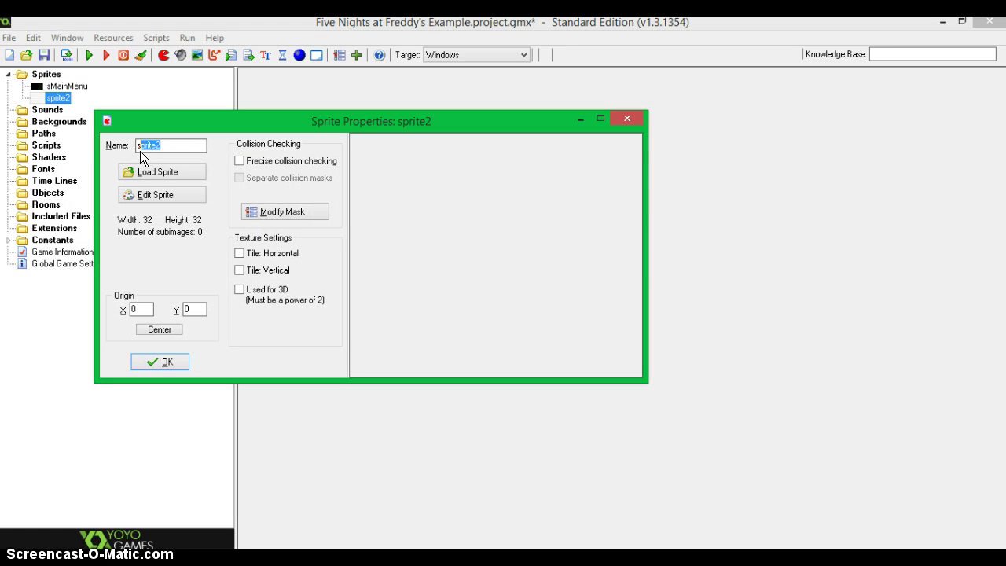
{"action": "type", "text": "sStatic"}
{"action": "left_click", "coordinate": [163, 194]}
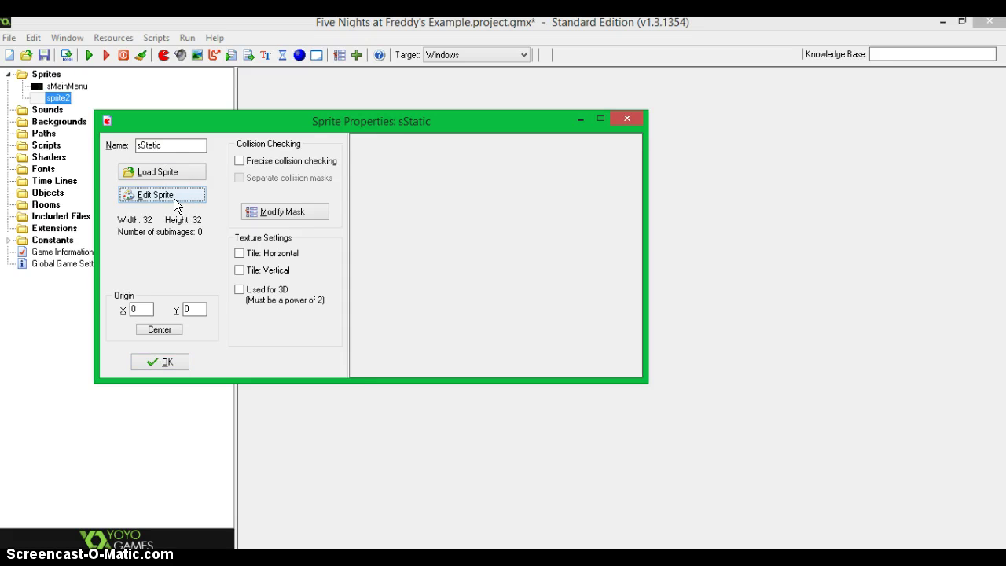
Load sStatic_0 from Five Night's at Freddy's.gmx/sprites/images as the first frame.
{"action": "left_click", "coordinate": [50, 56]}
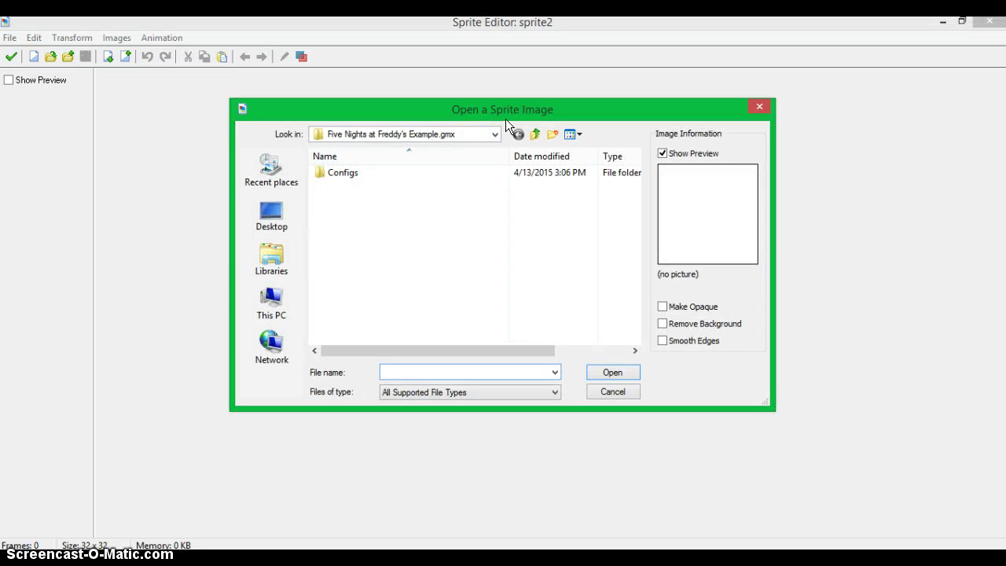
{"action": "left_click", "coordinate": [535, 135]}
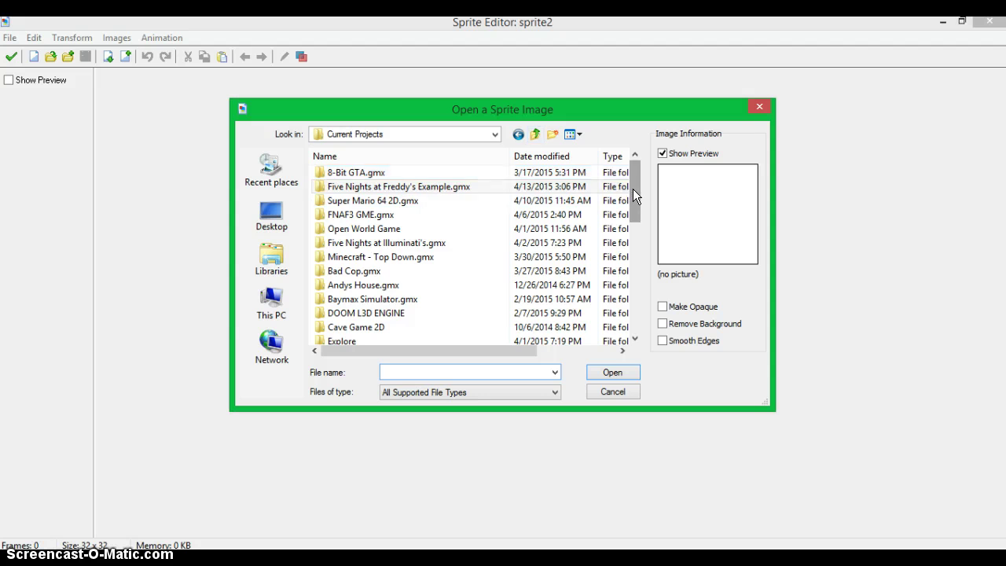
{"action": "left_click_drag", "start_coordinate": [632, 188], "coordinate": [579, 248]}
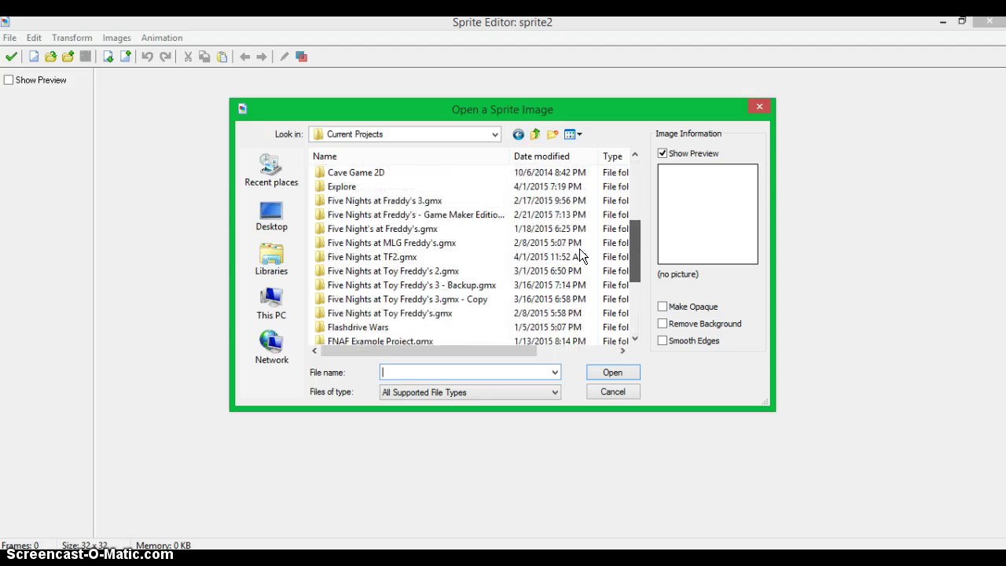
{"action": "left_click", "coordinate": [425, 230]}
{"action": "double_click", "coordinate": [426, 230]}
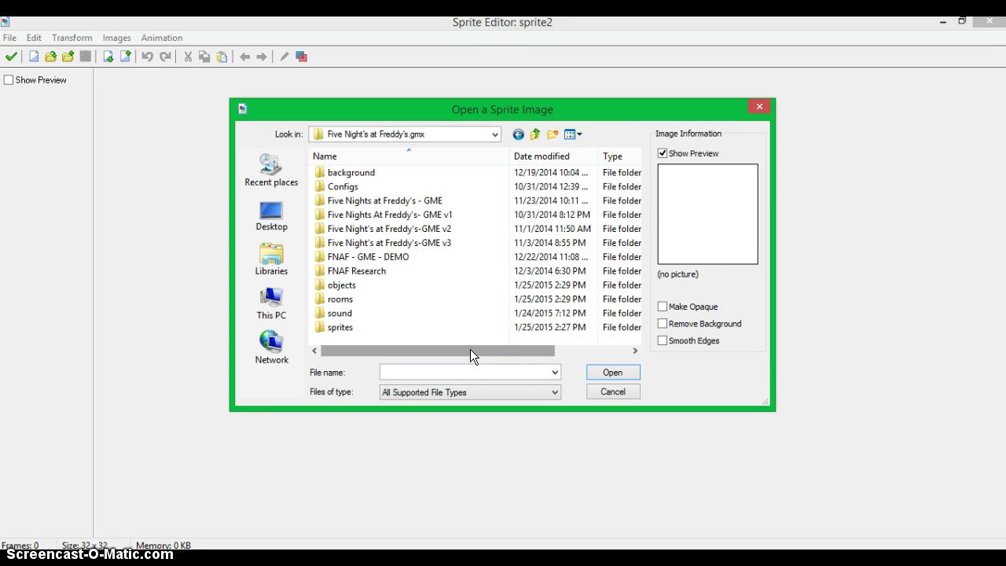
{"action": "left_click_drag", "start_coordinate": [471, 350], "coordinate": [483, 349]}
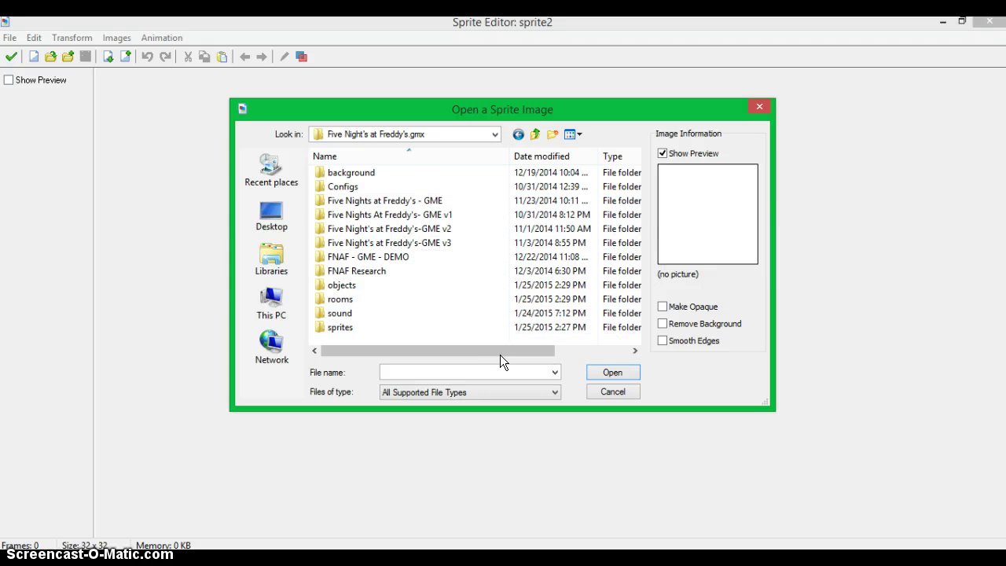
{"action": "double_click", "coordinate": [384, 328]}
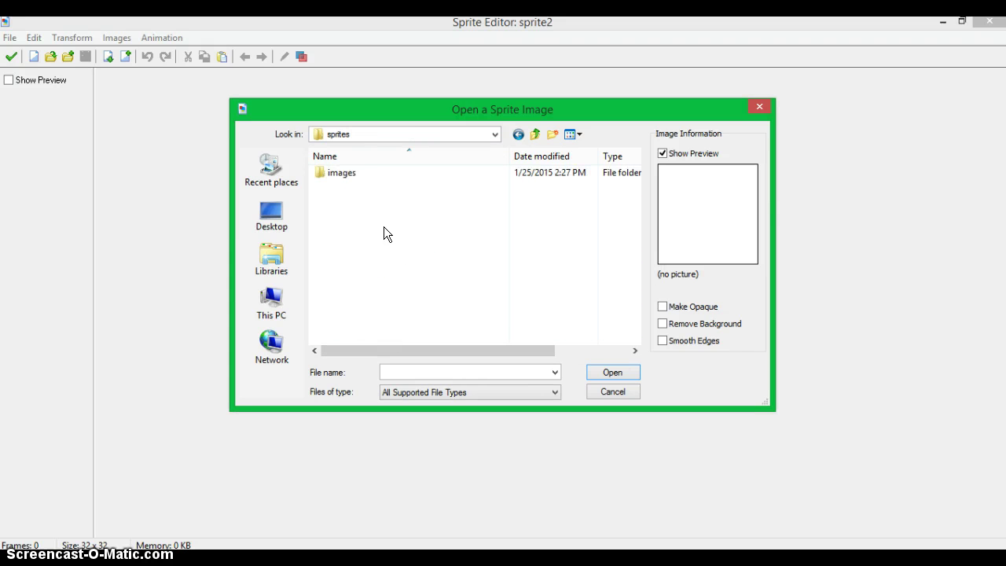
{"action": "double_click", "coordinate": [370, 172]}
{"action": "left_click_drag", "start_coordinate": [640, 177], "coordinate": [642, 196]}
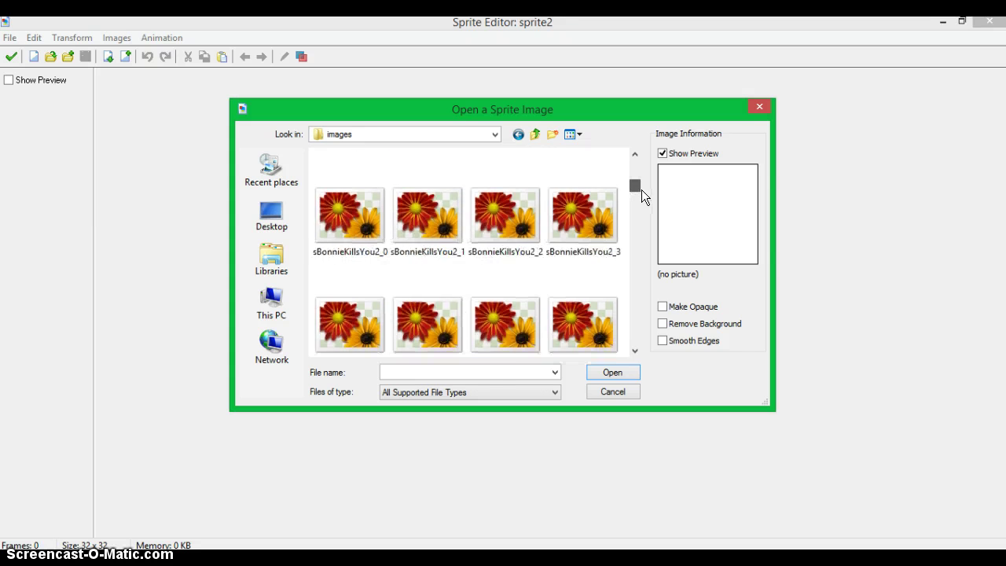
{"action": "left_click", "coordinate": [488, 374]}
{"action": "type", "text": "sSta"}
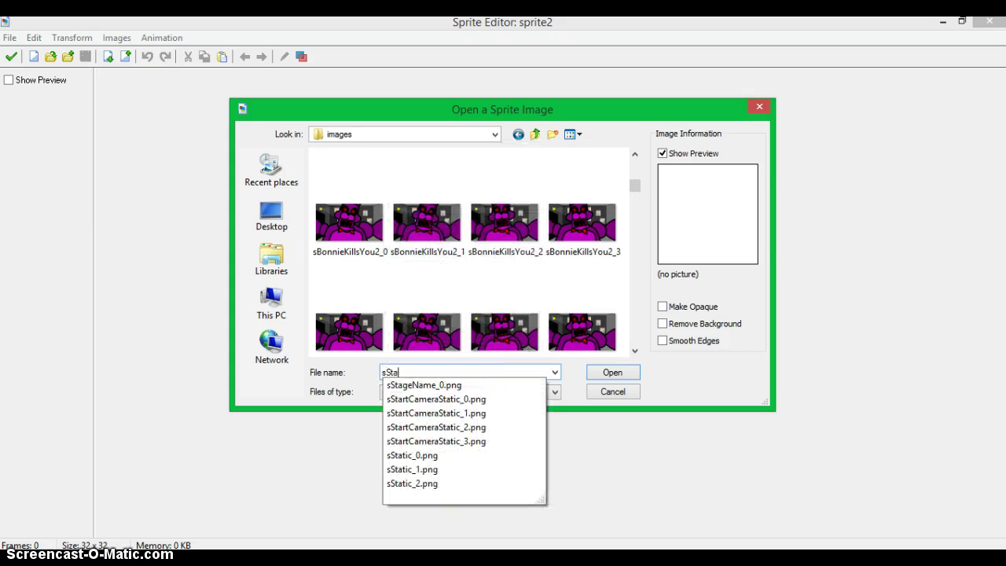
{"action": "type", "text": "tic"}
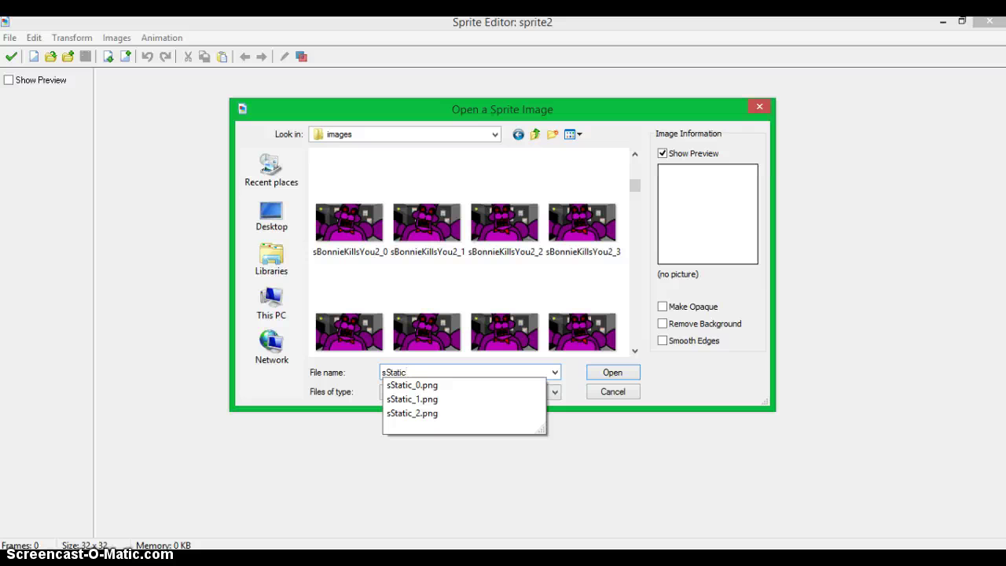
{"action": "type", "text": "_0"}
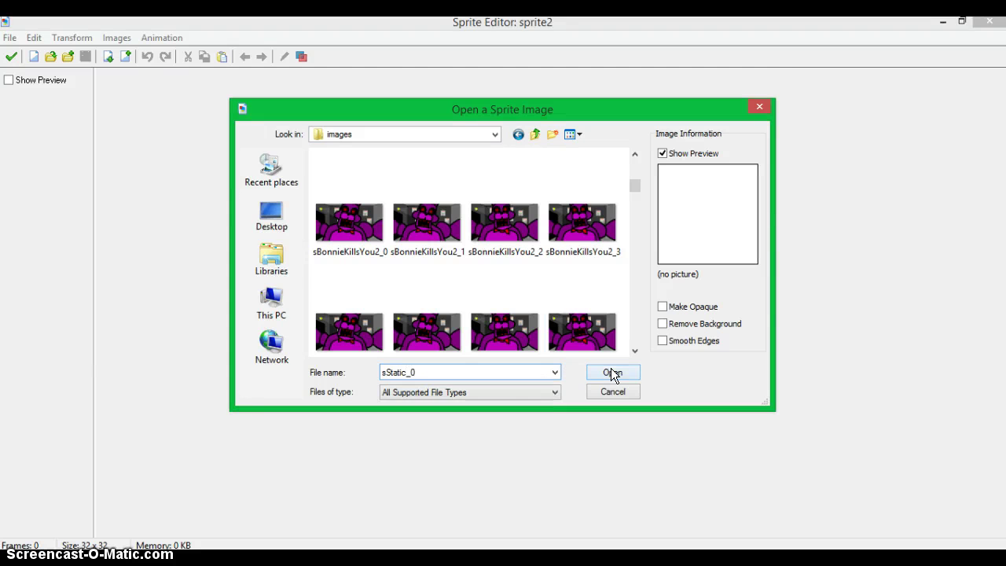
{"action": "left_click", "coordinate": [611, 367]}
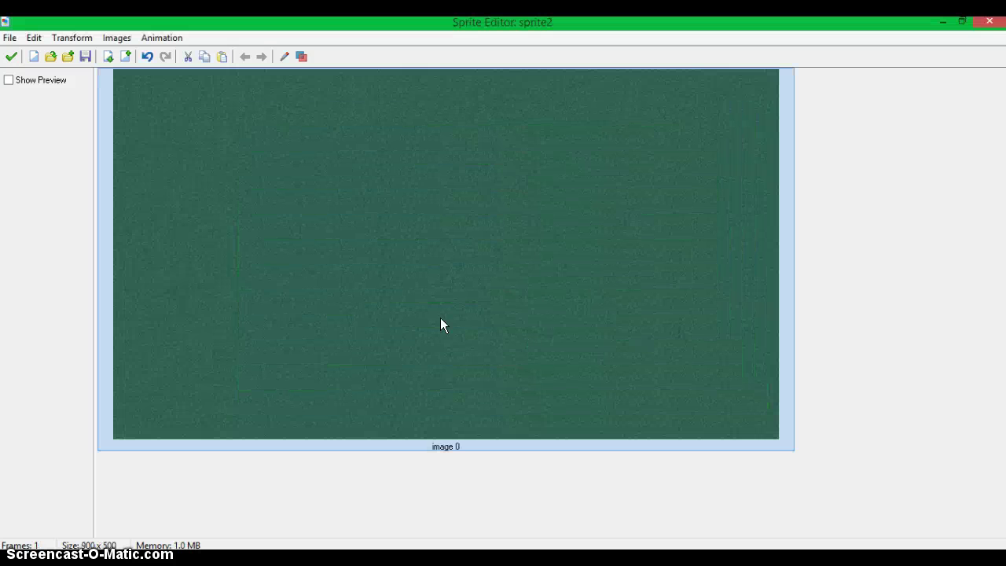
Add sStatic_1 as the second static frame.
{"action": "left_click", "coordinate": [54, 57]}
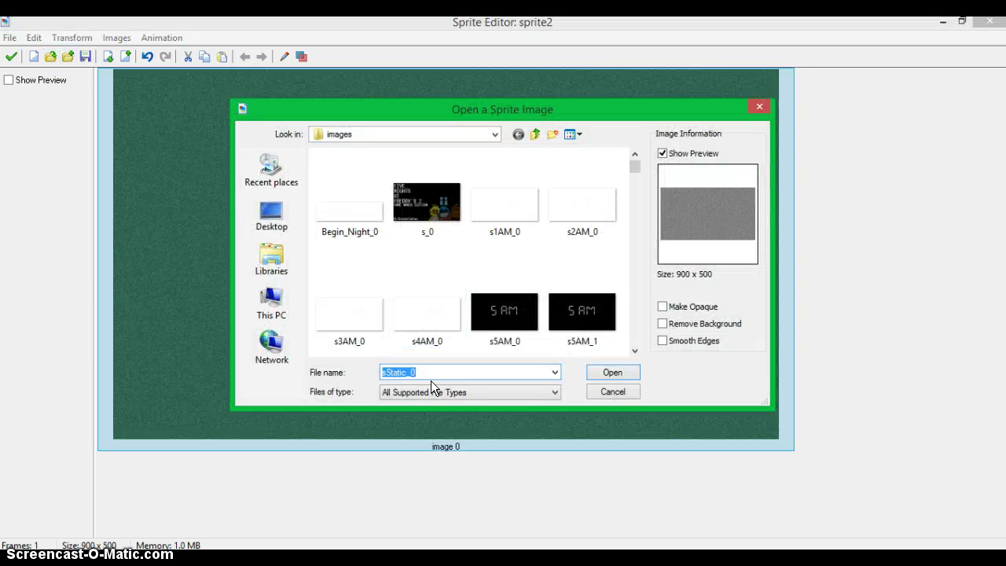
{"action": "left_click", "coordinate": [431, 374]}
{"action": "key", "text": "BackSpace"}
{"action": "type", "text": "1"}
{"action": "key", "text": "Return"}
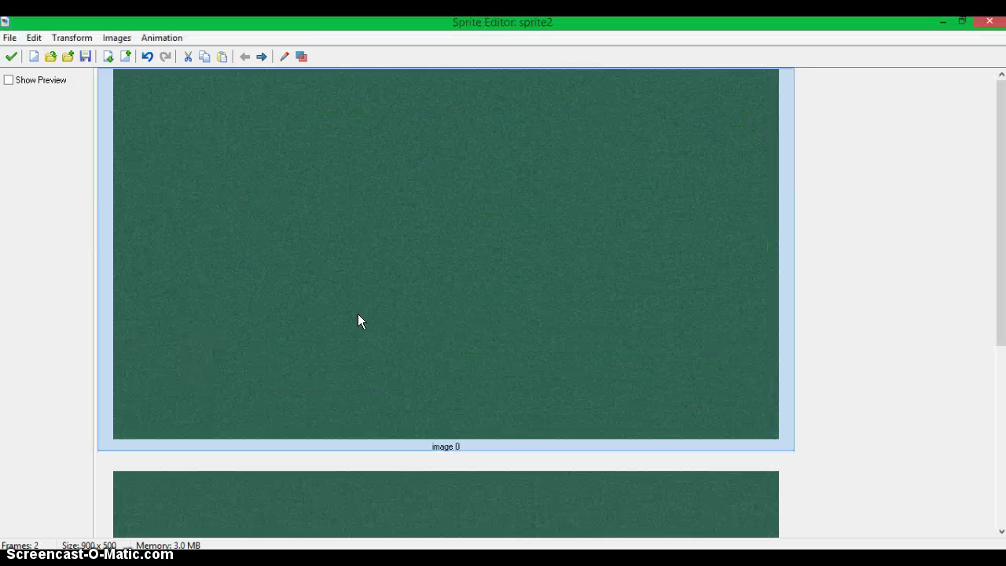
Add sStatic_2 as the third static frame.
{"action": "left_click", "coordinate": [69, 61]}
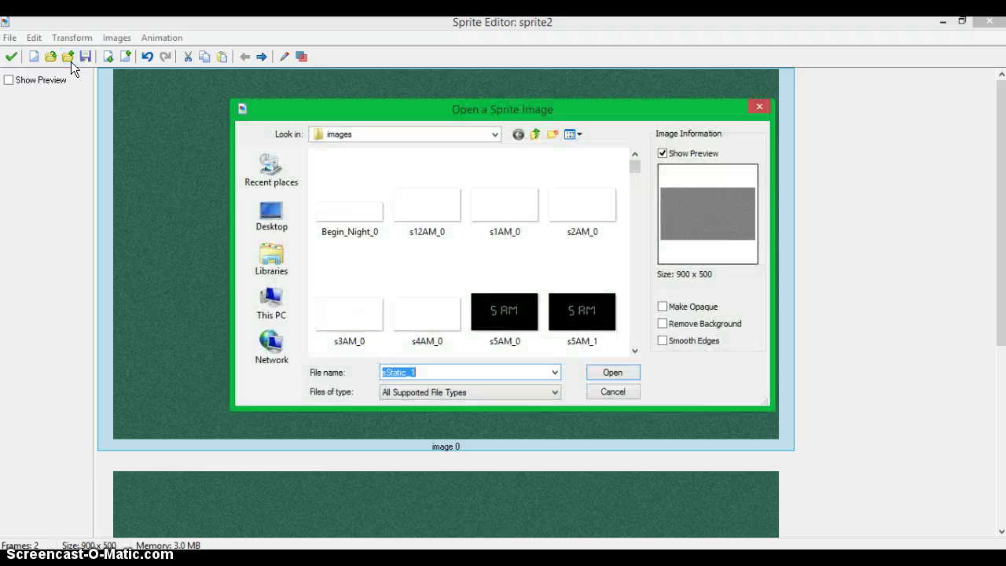
{"action": "type", "text": "sStato"}
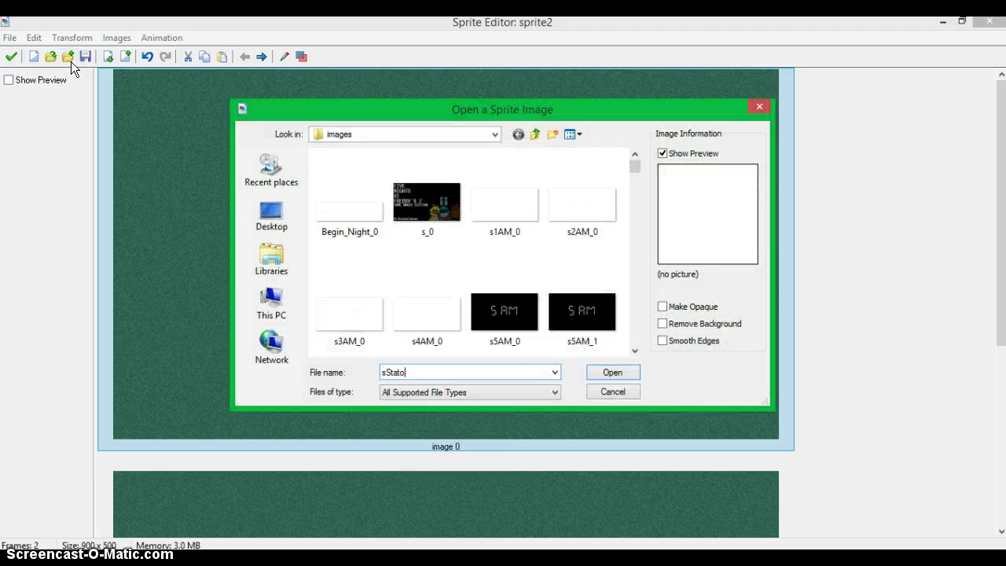
{"action": "key", "text": "BackSpace"}
{"action": "type", "text": "ic_2"}
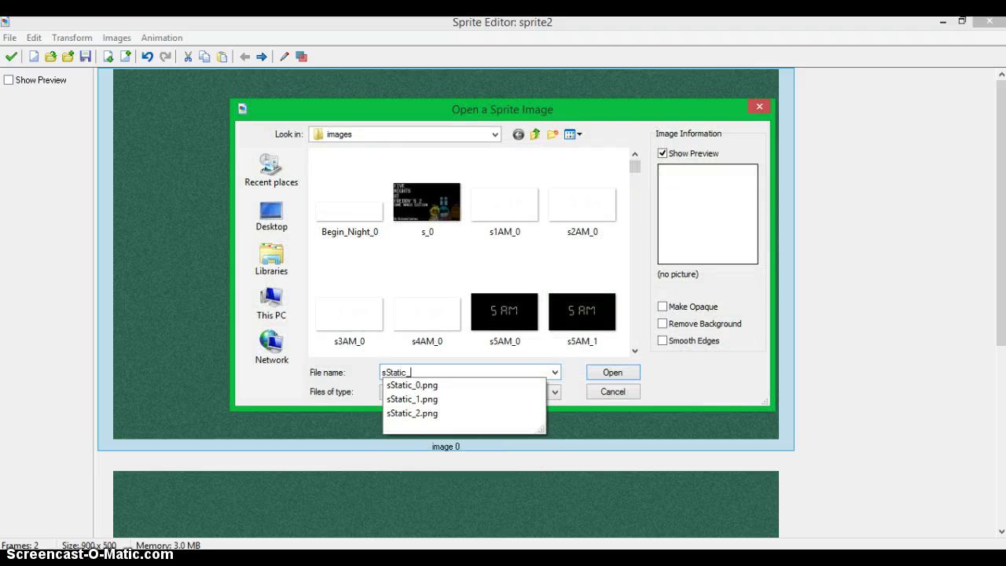
{"action": "left_click", "coordinate": [606, 374]}
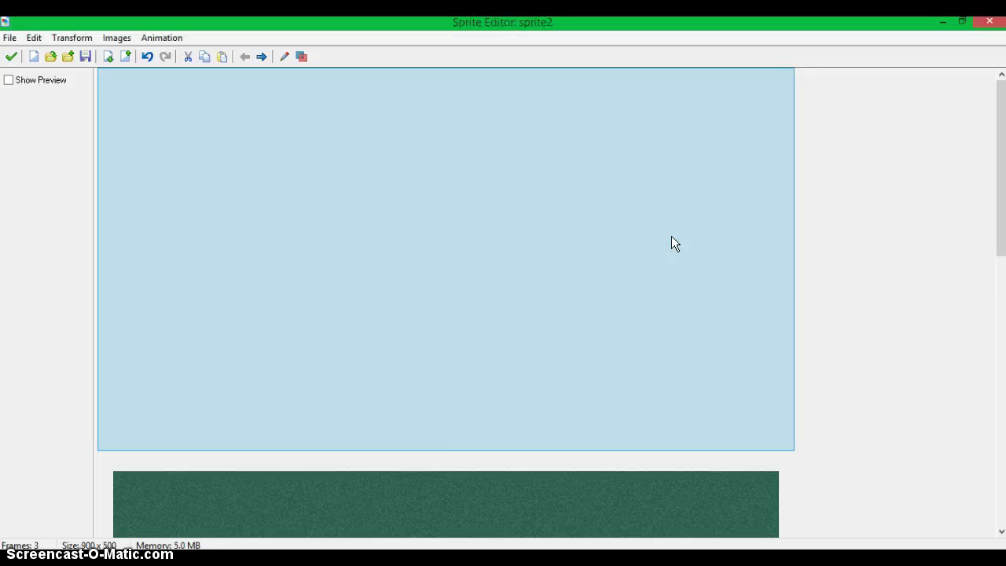
{"action": "scroll", "coordinate": [518, 302], "scroll_direction": "up", "scroll_amount": 5}
{"action": "scroll", "coordinate": [456, 283], "scroll_direction": "down", "scroll_amount": 5}
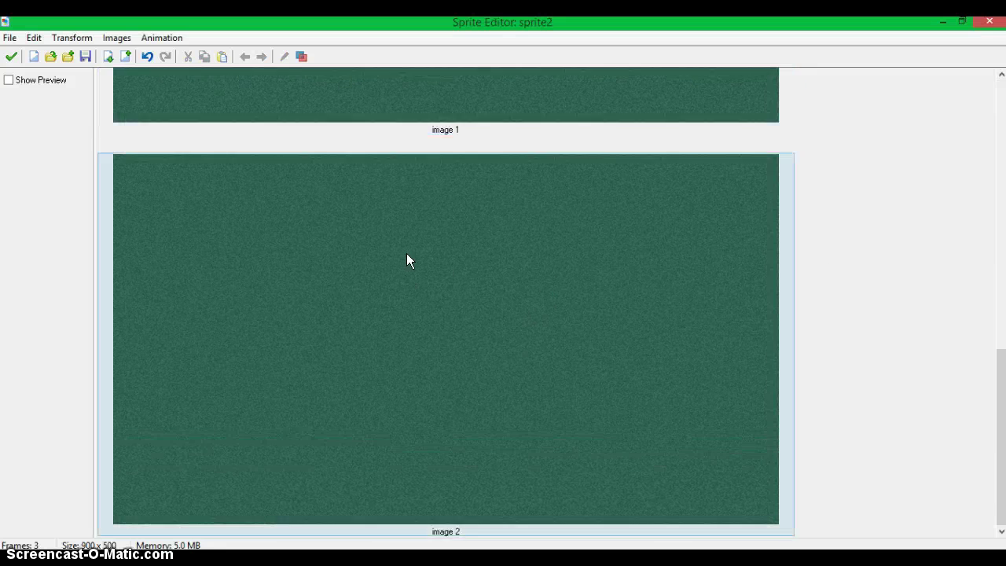
{"action": "scroll", "coordinate": [406, 258], "scroll_direction": "up", "scroll_amount": 5}
Preview the three-frame static animation, then close the editor and confirm sStatic's properties.
{"action": "left_click", "coordinate": [11, 82]}
{"action": "left_click", "coordinate": [12, 83]}
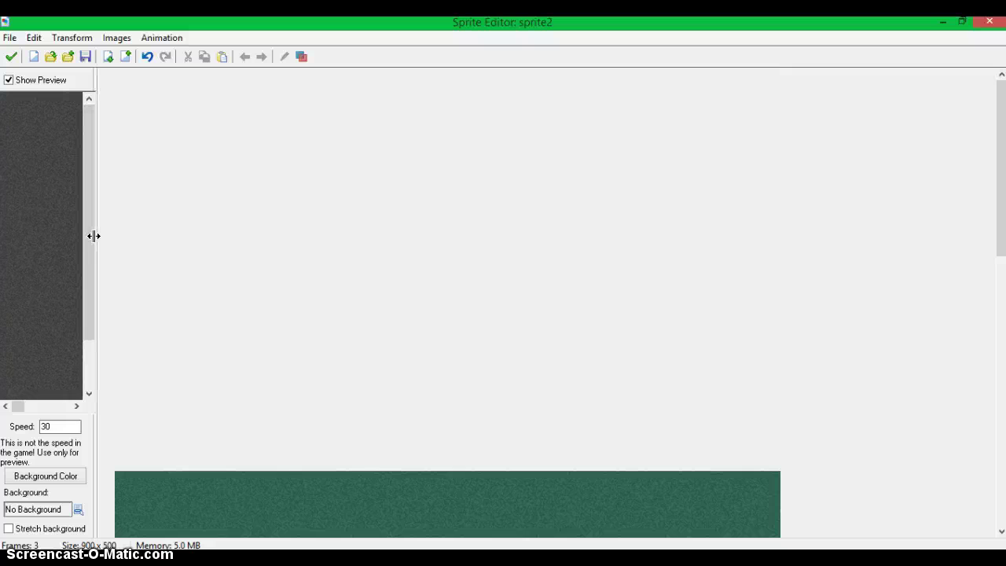
{"action": "left_click_drag", "start_coordinate": [92, 236], "coordinate": [871, 353]}
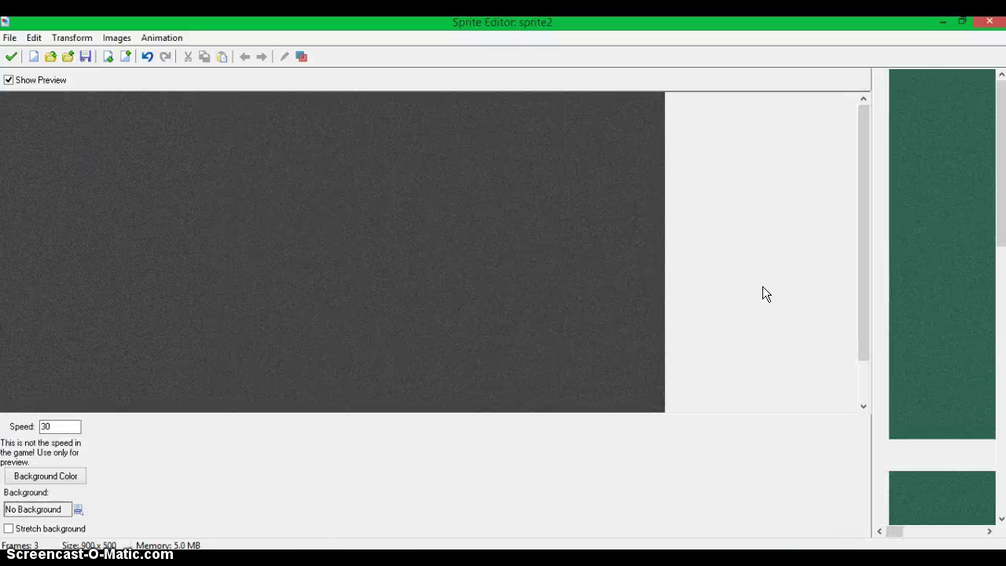
{"action": "left_click_drag", "start_coordinate": [869, 315], "coordinate": [103, 317]}
{"action": "left_click", "coordinate": [11, 57]}
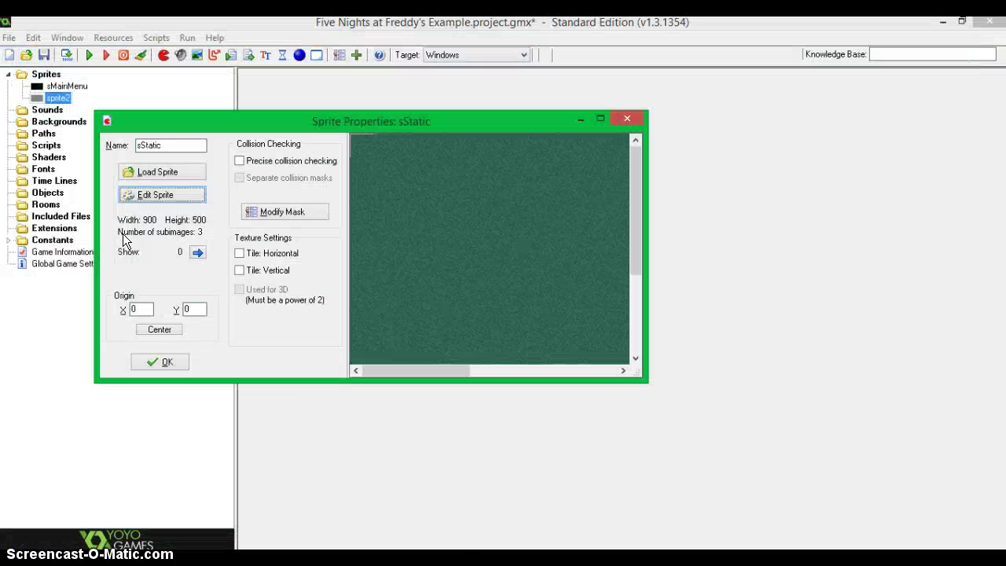
{"action": "left_click", "coordinate": [163, 363]}
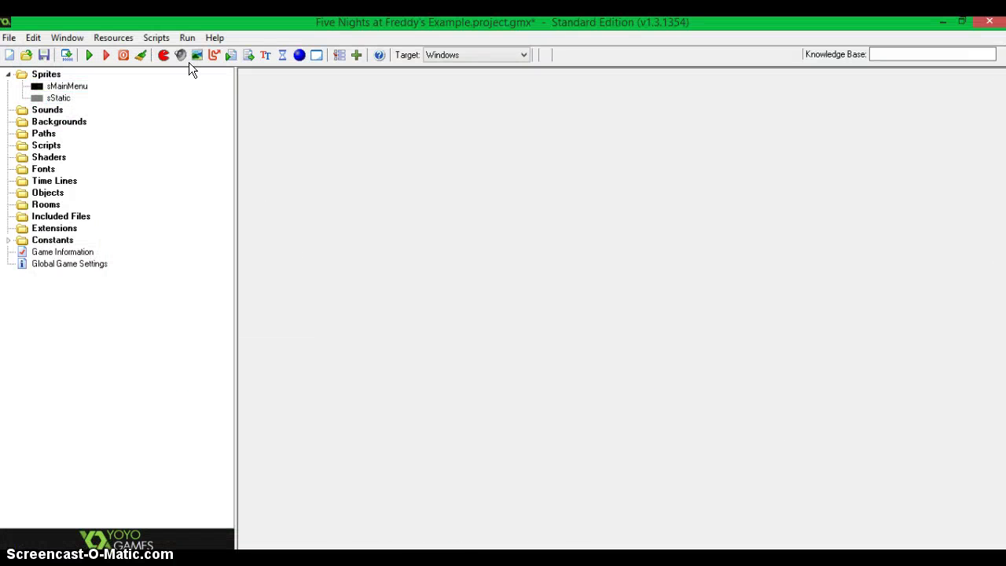
Add a third sprite named sMenuWords and open its empty 32x32 editor.
{"action": "left_click", "coordinate": [166, 57]}
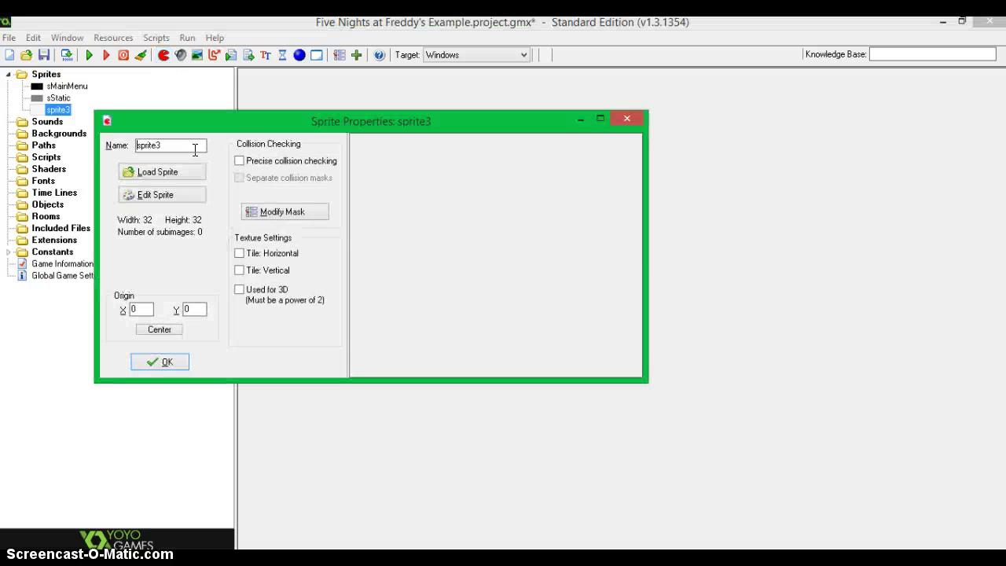
{"action": "type", "text": "s"}
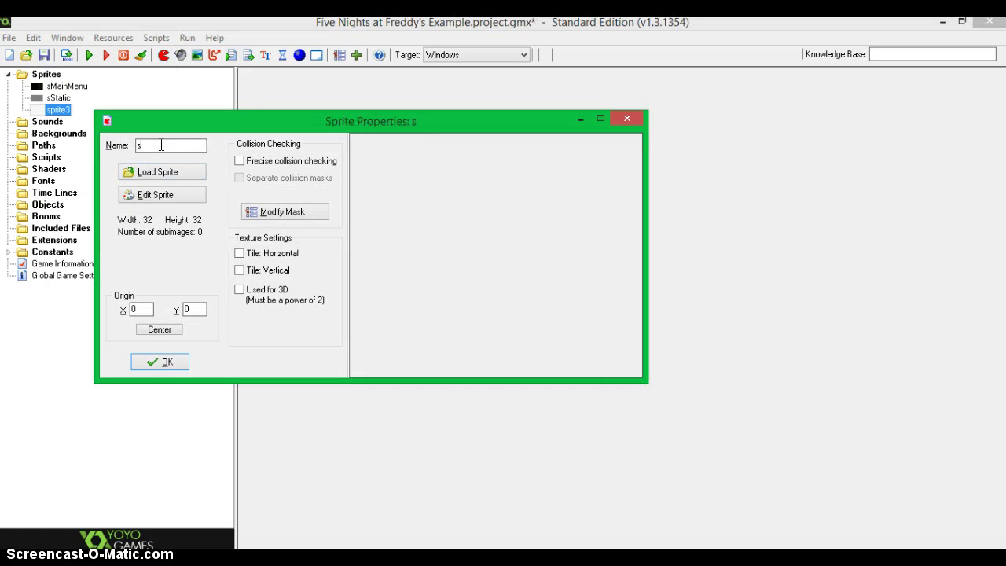
{"action": "type", "text": "Menu"}
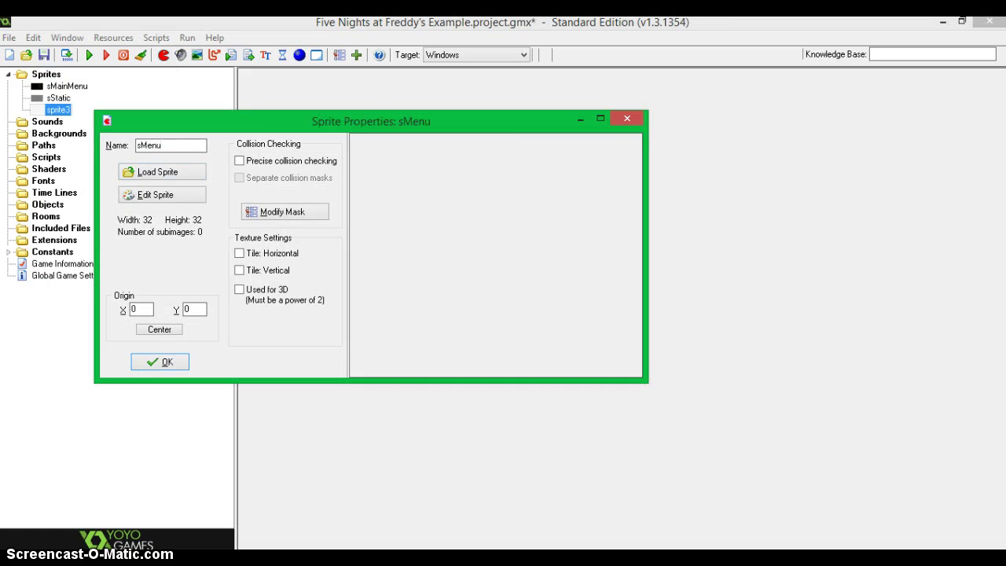
{"action": "type", "text": "Button"}
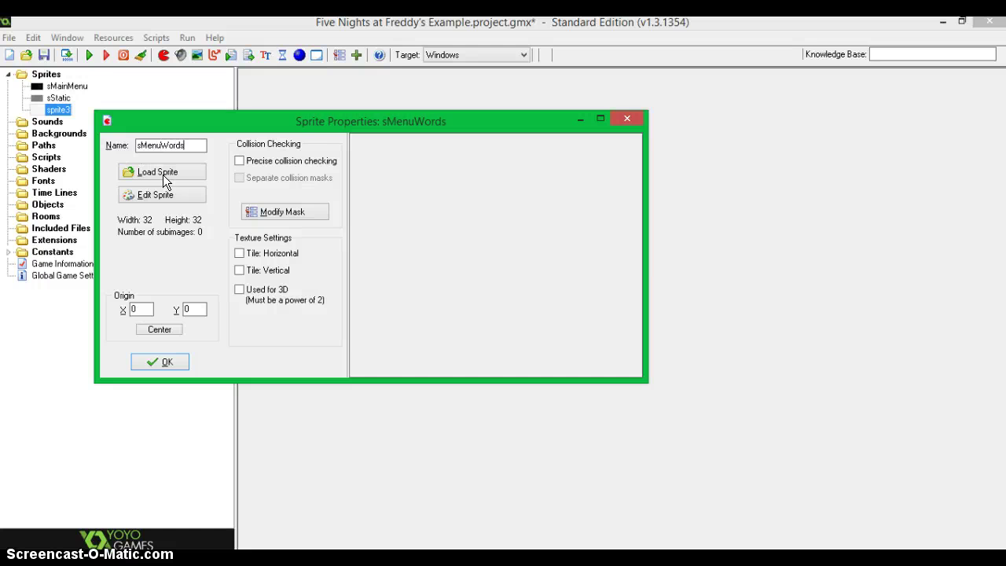
{"action": "left_click", "coordinate": [184, 196]}
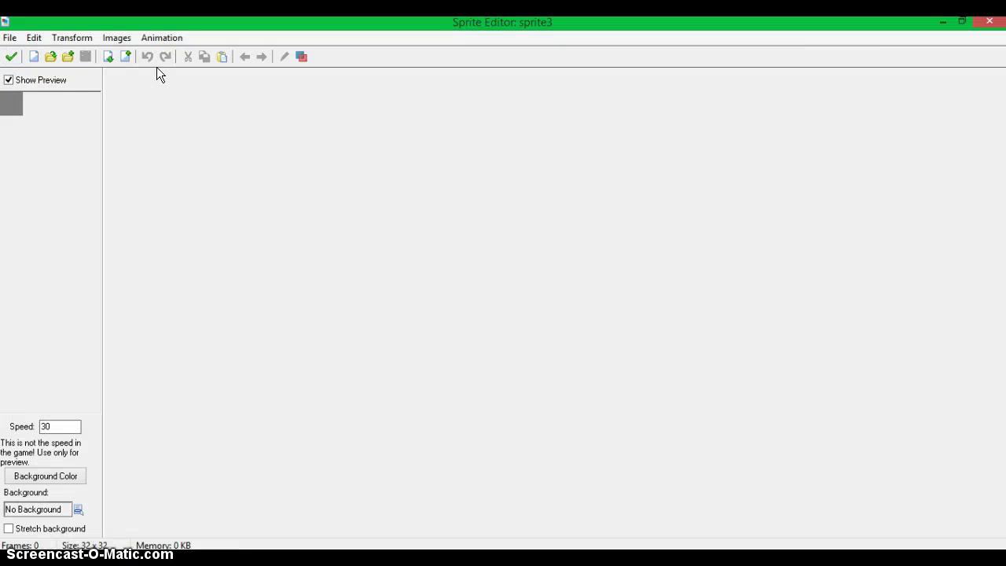
Create a blank 900x500 frame and open it in the image editor with the Text tool.
{"action": "left_click", "coordinate": [10, 38]}
{"action": "left_click", "coordinate": [32, 54]}
{"action": "type", "text": "90"}
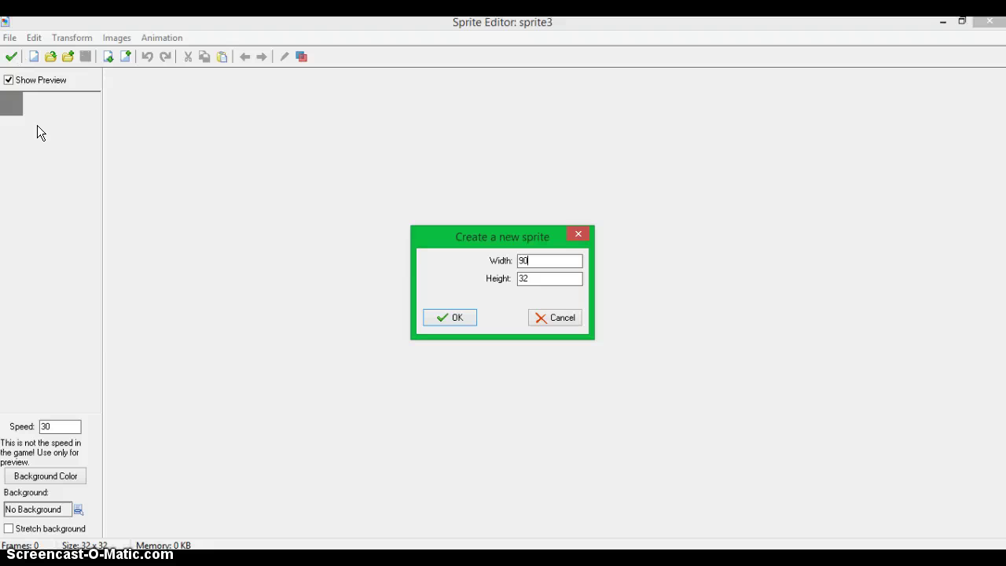
{"action": "type", "text": "0"}
{"action": "left_click", "coordinate": [470, 315]}
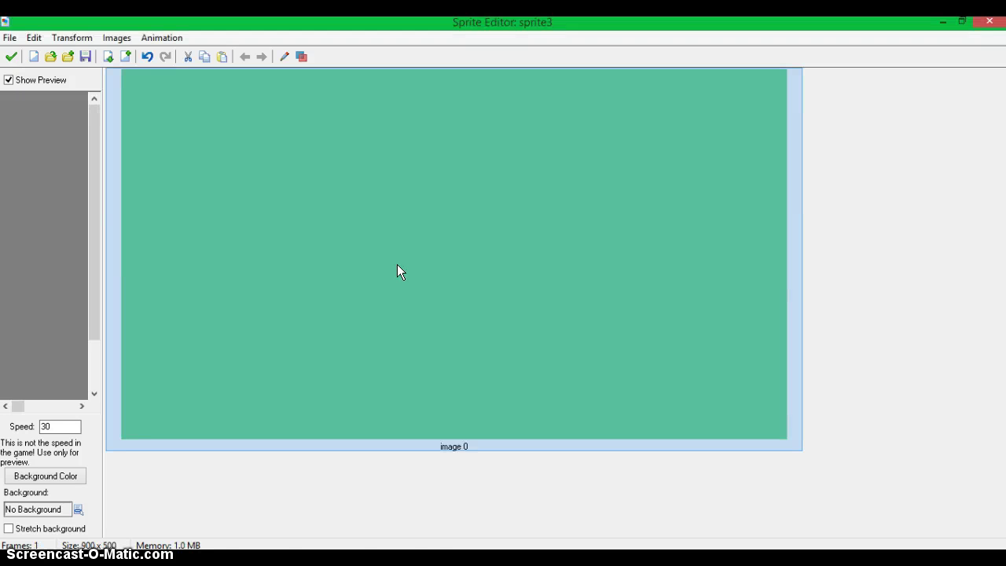
{"action": "double_click", "coordinate": [396, 264]}
{"action": "left_click", "coordinate": [12, 166]}
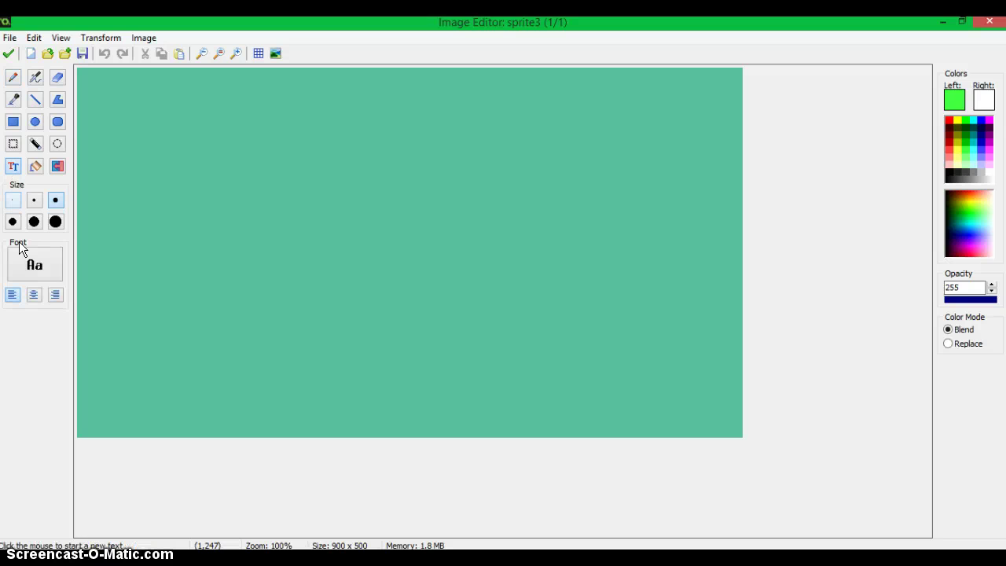
Set the text font to Terminal Bold size 15 and the text colour to dark green.
{"action": "left_click", "coordinate": [177, 266]}
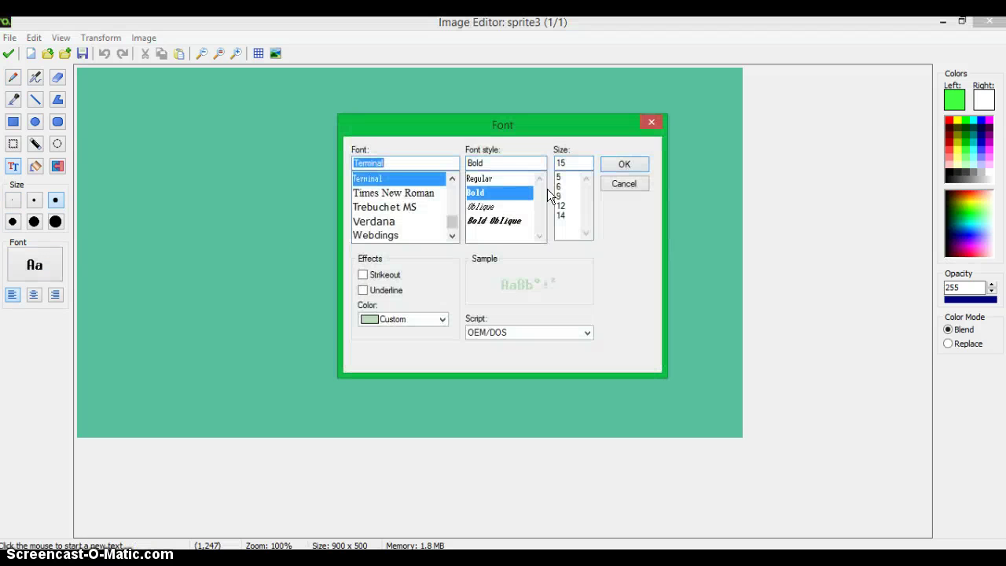
{"action": "double_click", "coordinate": [575, 165]}
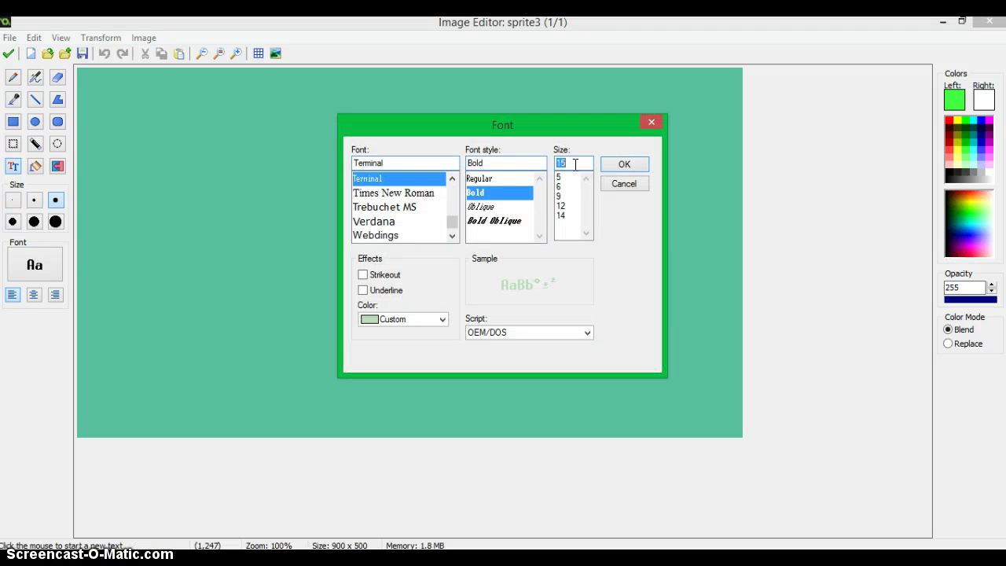
{"action": "left_click", "coordinate": [619, 165]}
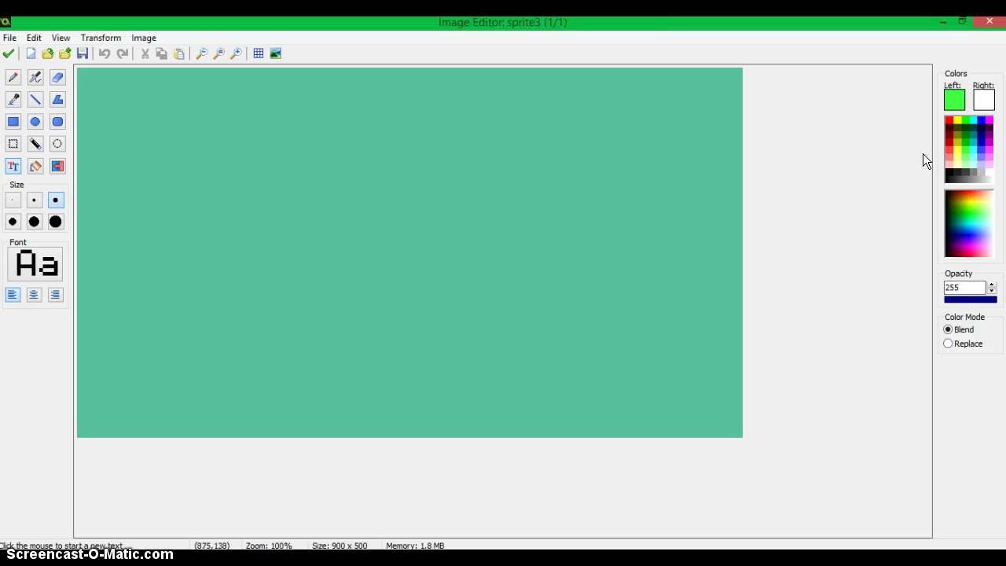
{"action": "left_click", "coordinate": [970, 143]}
Write 'Five Nights at Freddy's: Example' on five lines and move it to the top-left corner.
{"action": "left_click", "coordinate": [92, 90]}
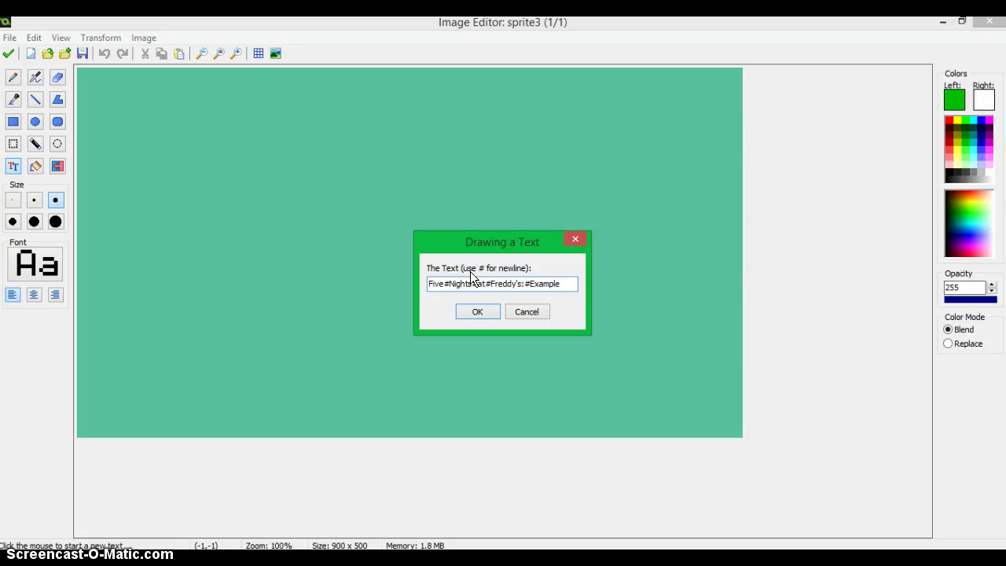
{"action": "left_click", "coordinate": [476, 310]}
{"action": "left_click_drag", "start_coordinate": [220, 198], "coordinate": [209, 185]}
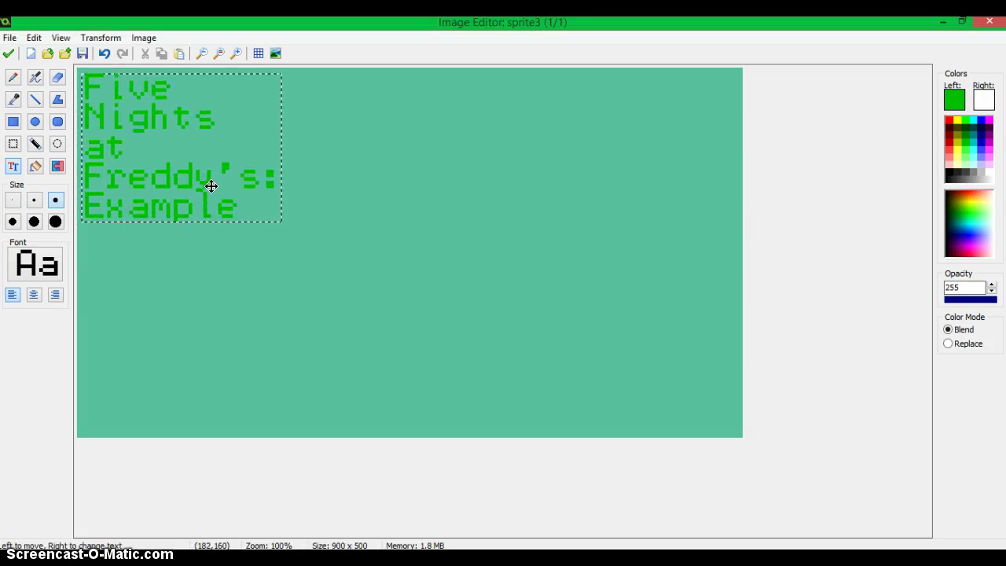
{"action": "left_click", "coordinate": [99, 38]}
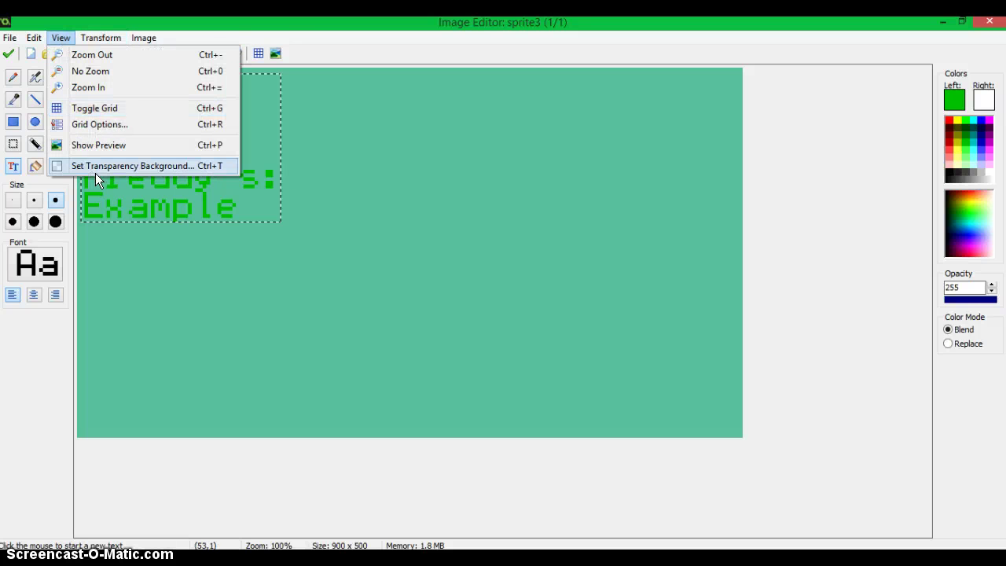
Change the transparency background from checkerboard to a single solid teal colour.
{"action": "left_click", "coordinate": [95, 166]}
{"action": "left_click", "coordinate": [426, 243]}
{"action": "left_click", "coordinate": [452, 342]}
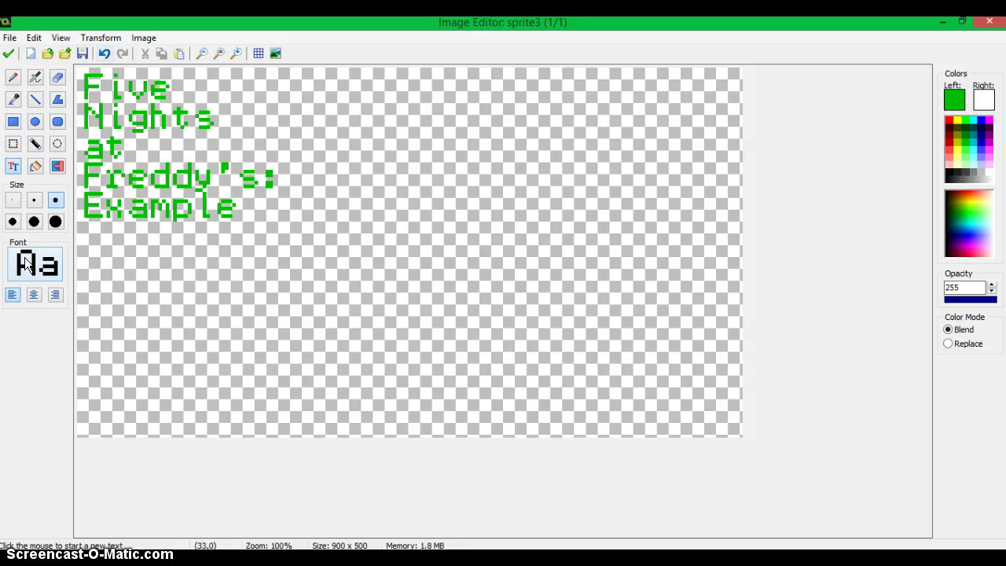
{"action": "left_click", "coordinate": [60, 37]}
{"action": "left_click", "coordinate": [86, 165]}
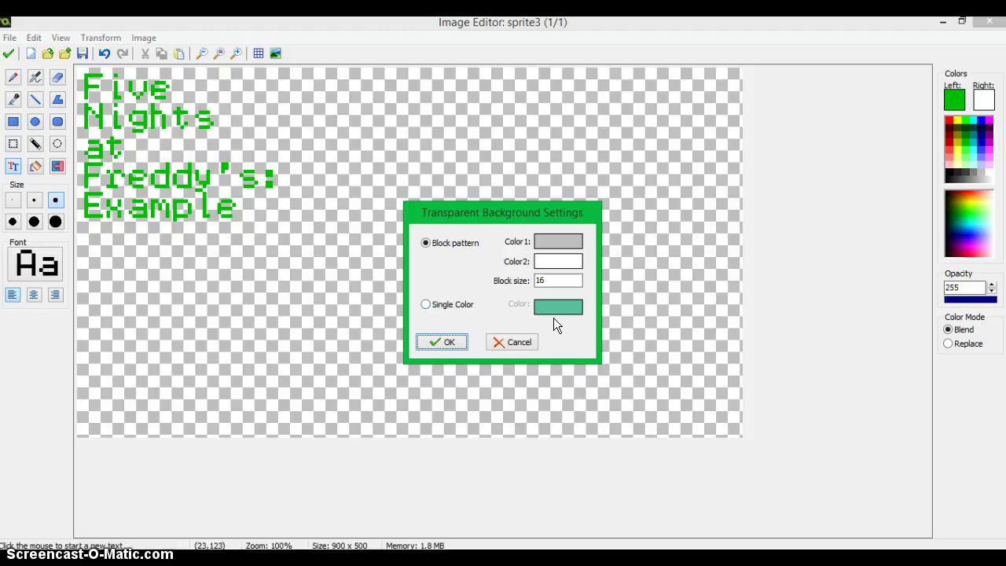
{"action": "left_click", "coordinate": [432, 307]}
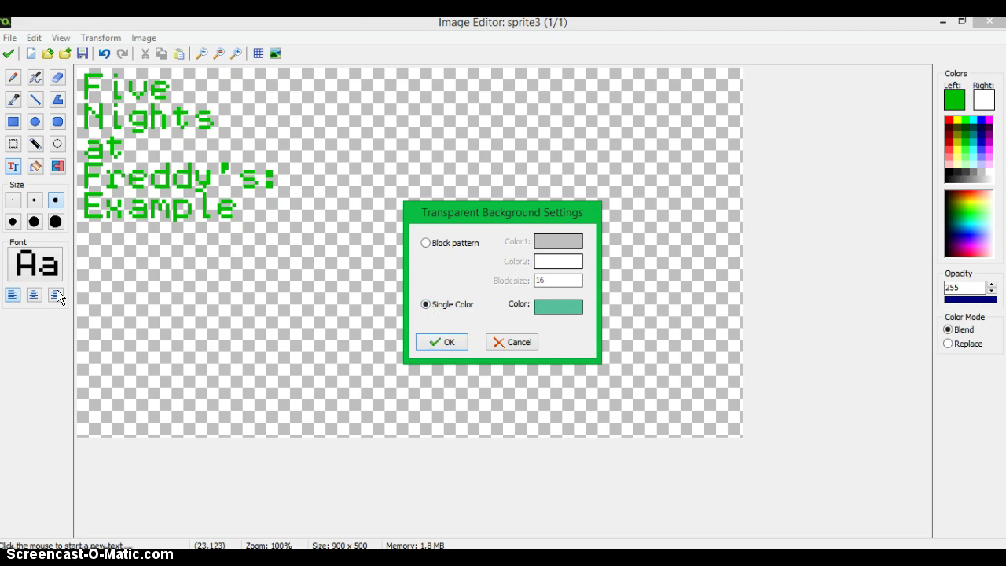
{"action": "left_click", "coordinate": [442, 343]}
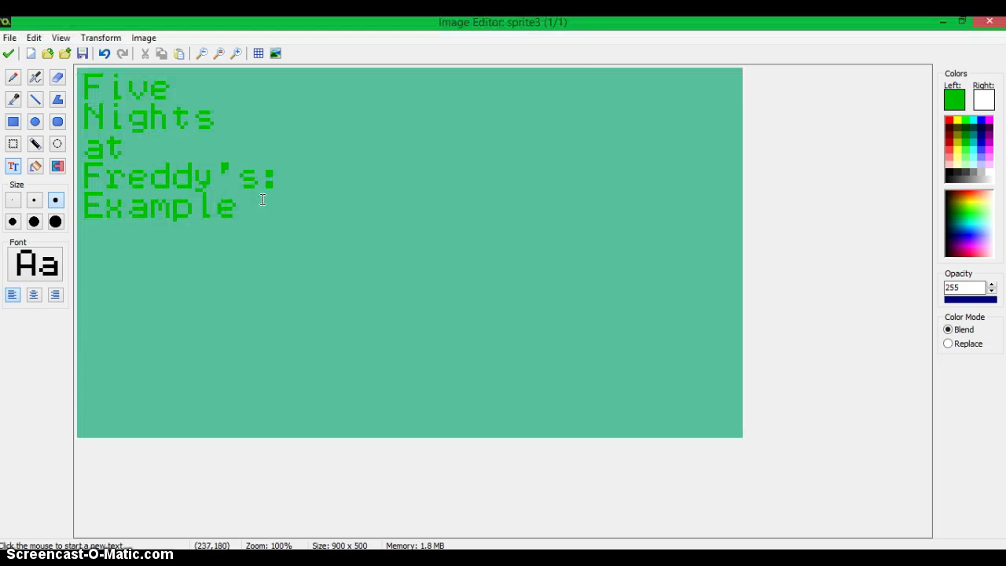
{"action": "left_click", "coordinate": [29, 267]}
Use a smaller font to write the 'Made in 2015 by' author credit at the bottom-left.
{"action": "key", "text": "Tab"}
{"action": "key", "text": "Tab"}
{"action": "type", "text": "1"}
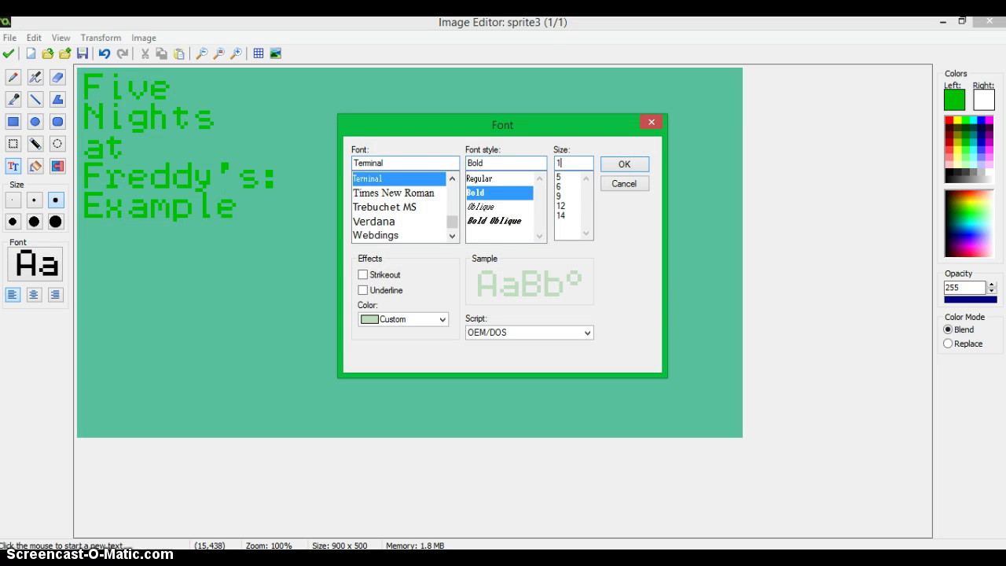
{"action": "left_click", "coordinate": [622, 168]}
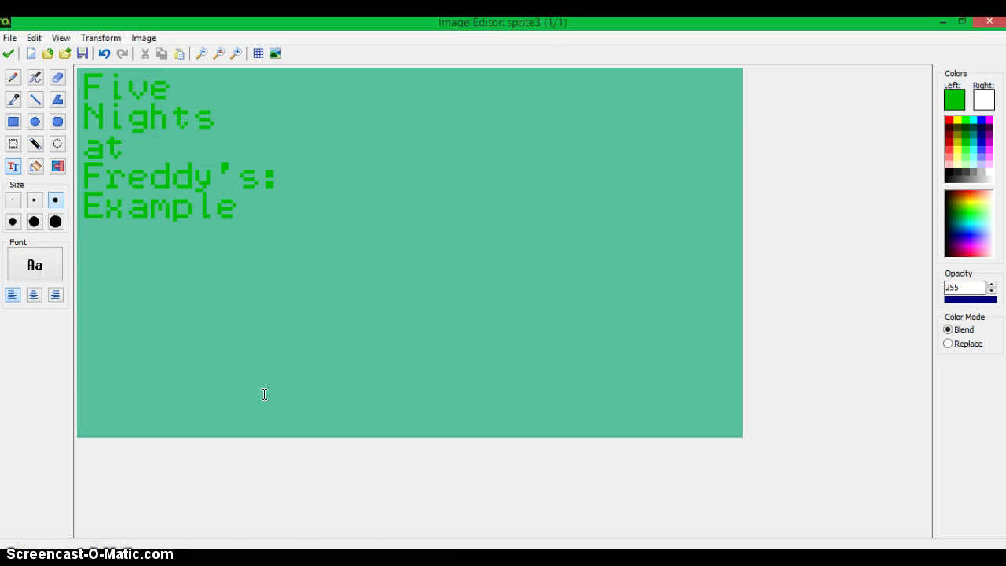
{"action": "left_click", "coordinate": [86, 426]}
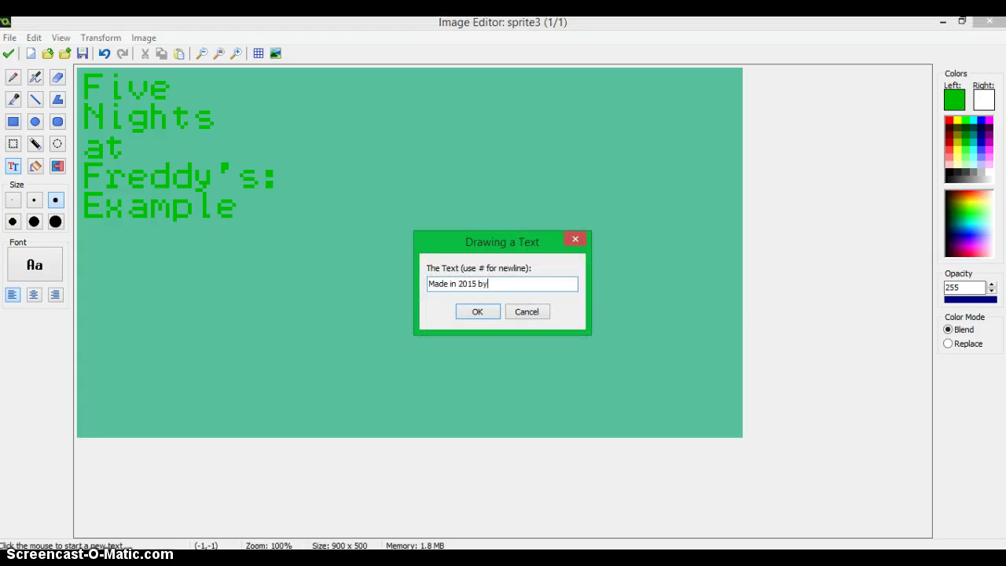
{"action": "type", "text": "Made in 2015 by RicksterGames"}
{"action": "left_click", "coordinate": [476, 314]}
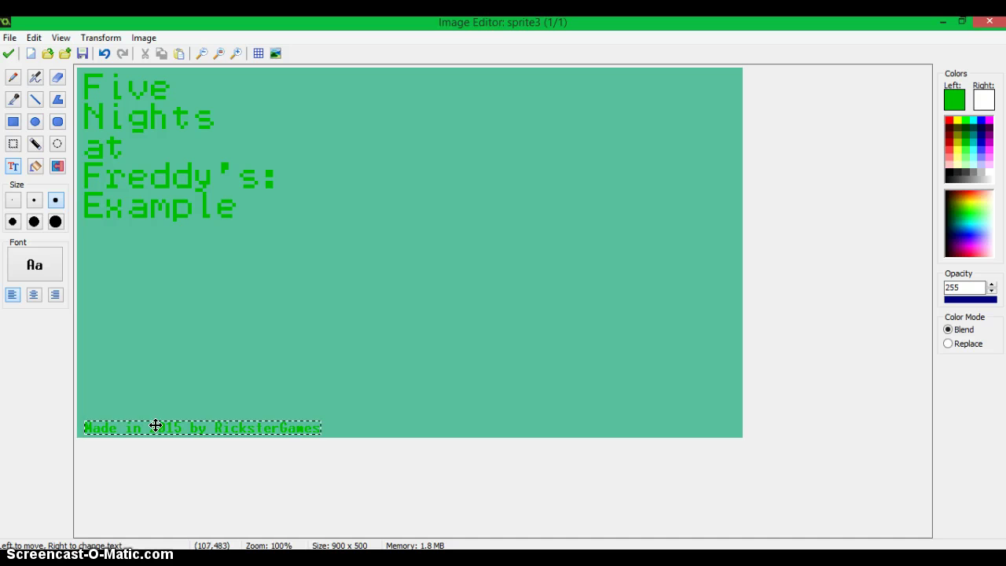
Add a 'v1.0' label above the credit line and nudge it slightly right.
{"action": "left_click", "coordinate": [84, 411]}
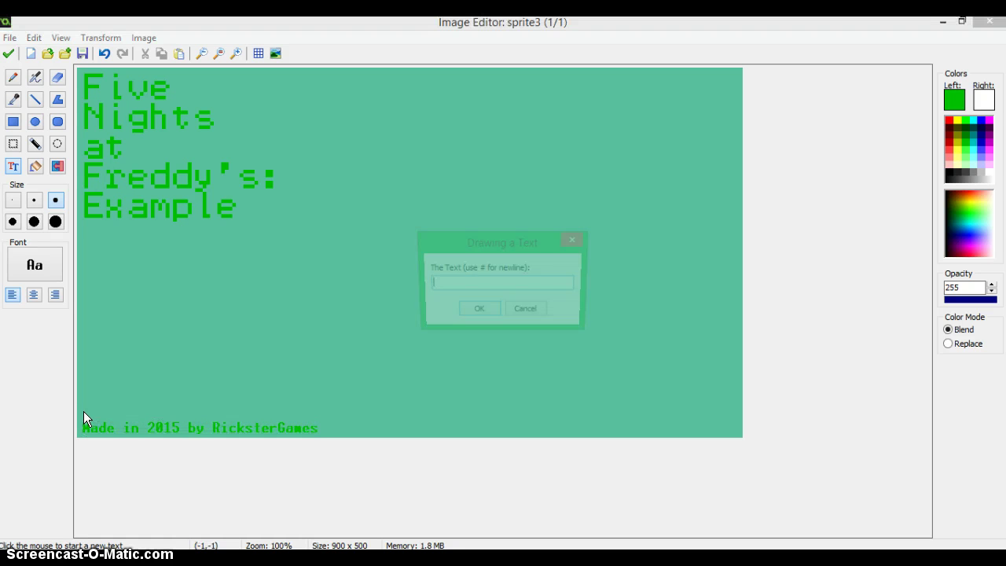
{"action": "type", "text": "V"}
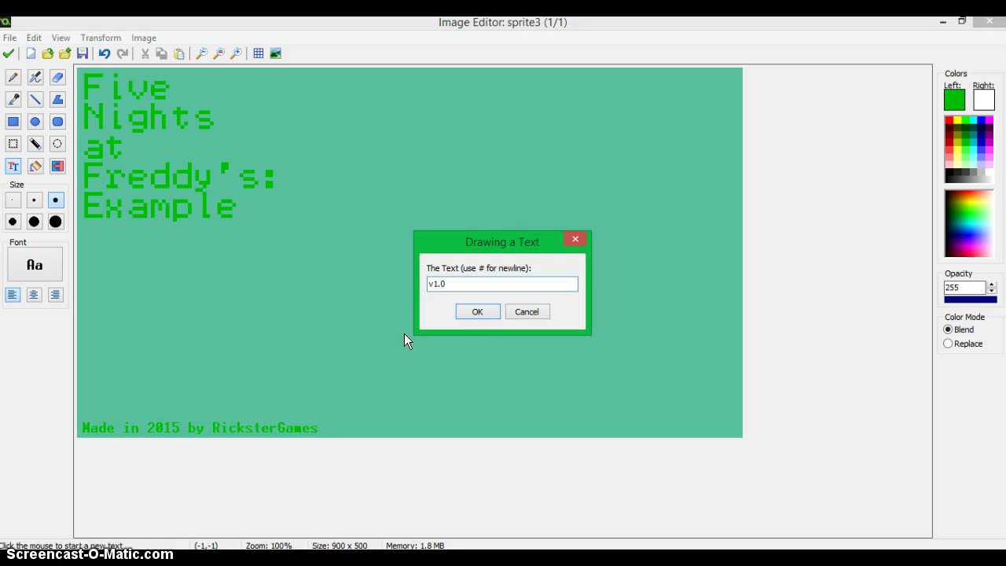
{"action": "left_click", "coordinate": [477, 311]}
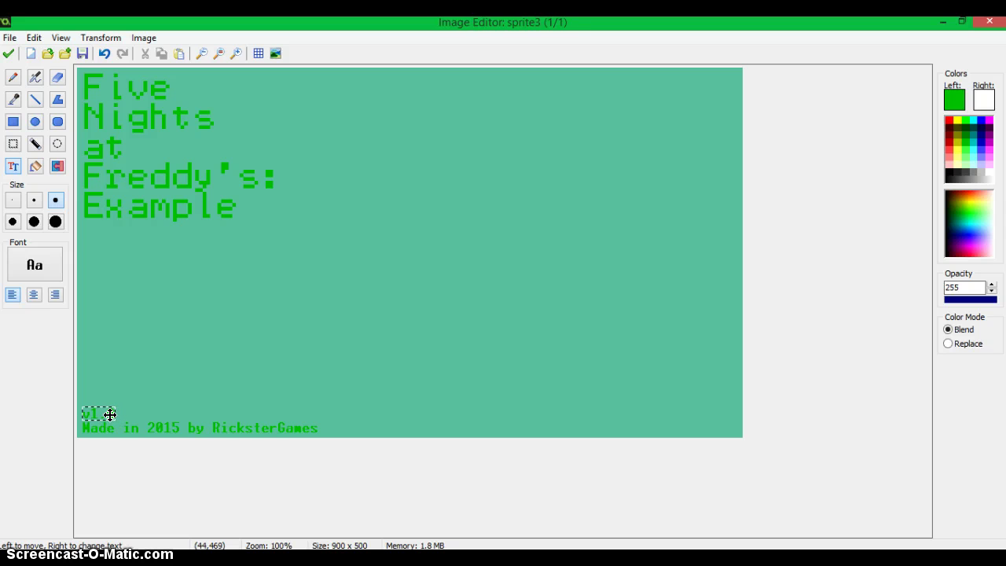
{"action": "left_click_drag", "start_coordinate": [109, 414], "coordinate": [111, 415]}
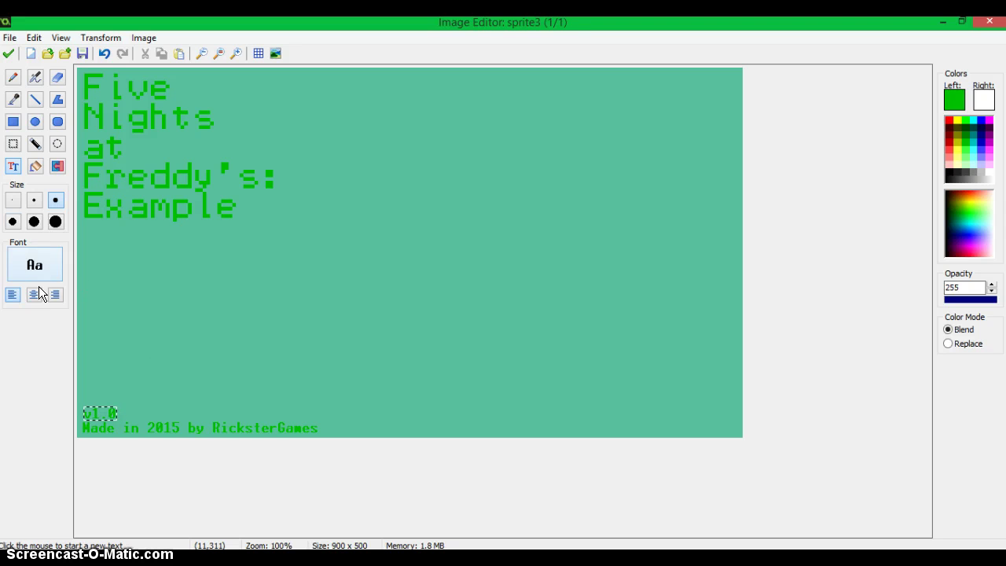
{"action": "left_click", "coordinate": [13, 166]}
Keep the changes and close the image editor, sprite editor and sMenuWords properties.
{"action": "left_click", "coordinate": [9, 54]}
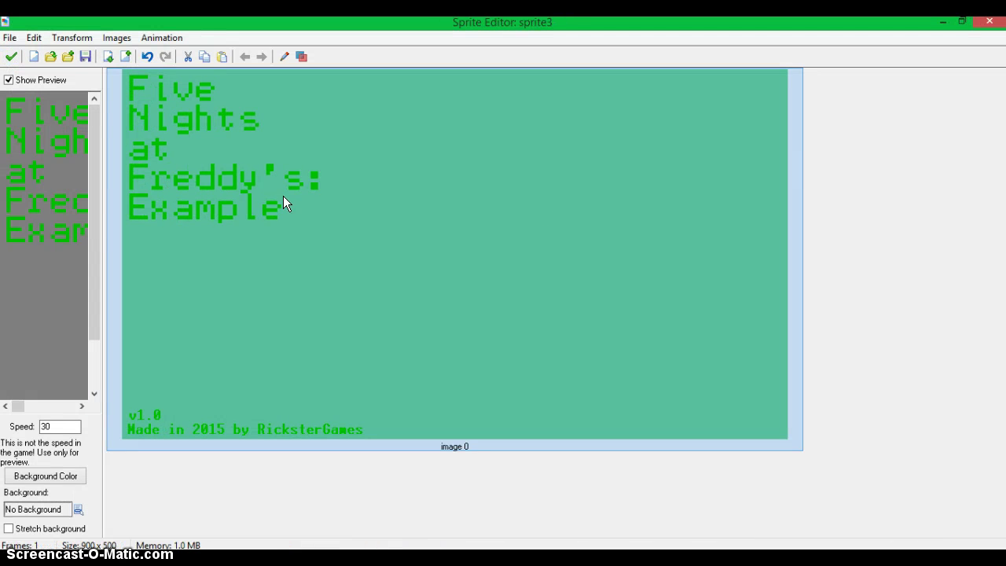
{"action": "left_click", "coordinate": [11, 56]}
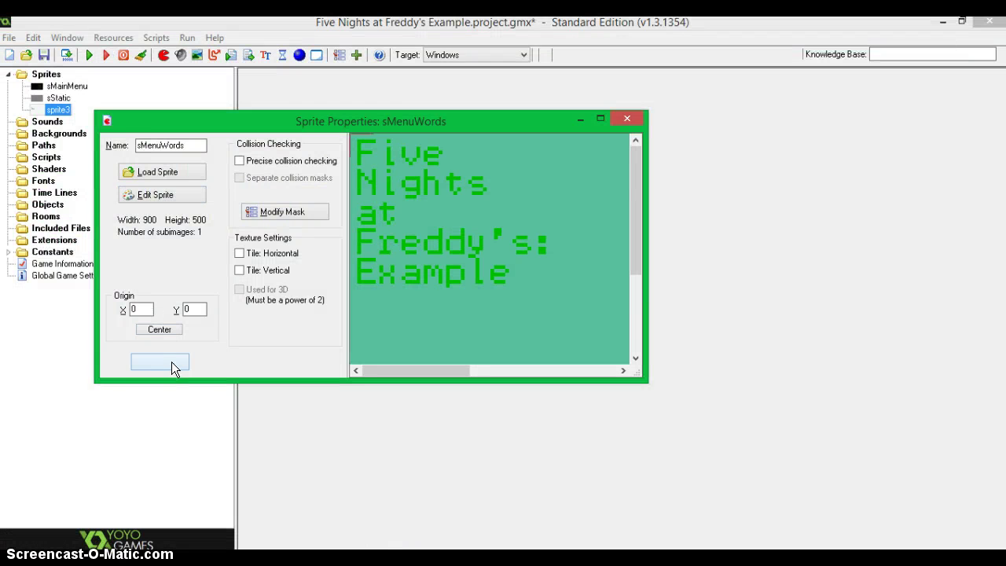
{"action": "left_click", "coordinate": [167, 362]}
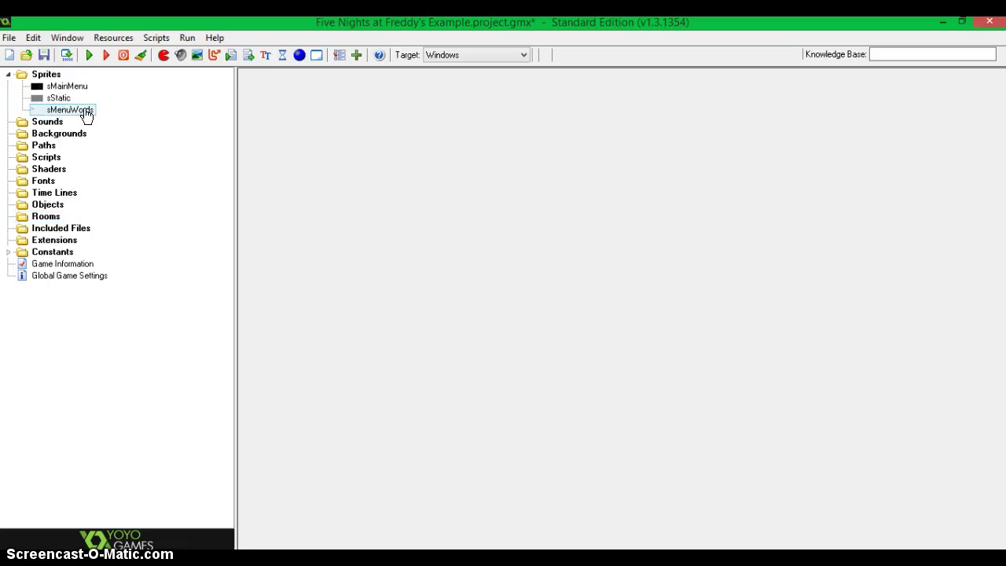
Insert a 'Menu' group and move sMenuWords, sMainMenu and sStatic into it.
{"action": "right_click", "coordinate": [67, 115]}
{"action": "left_click", "coordinate": [70, 172]}
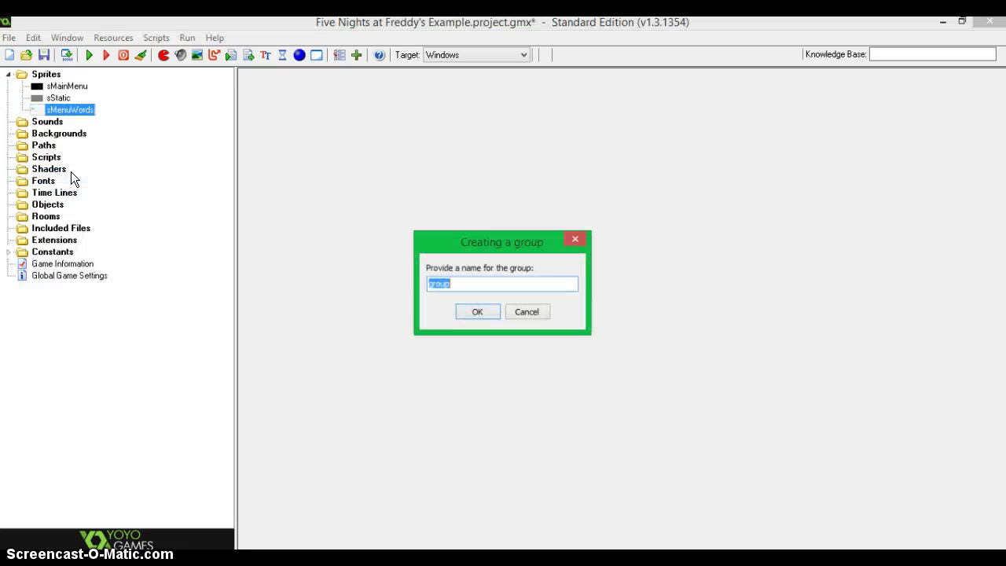
{"action": "type", "text": "Menu"}
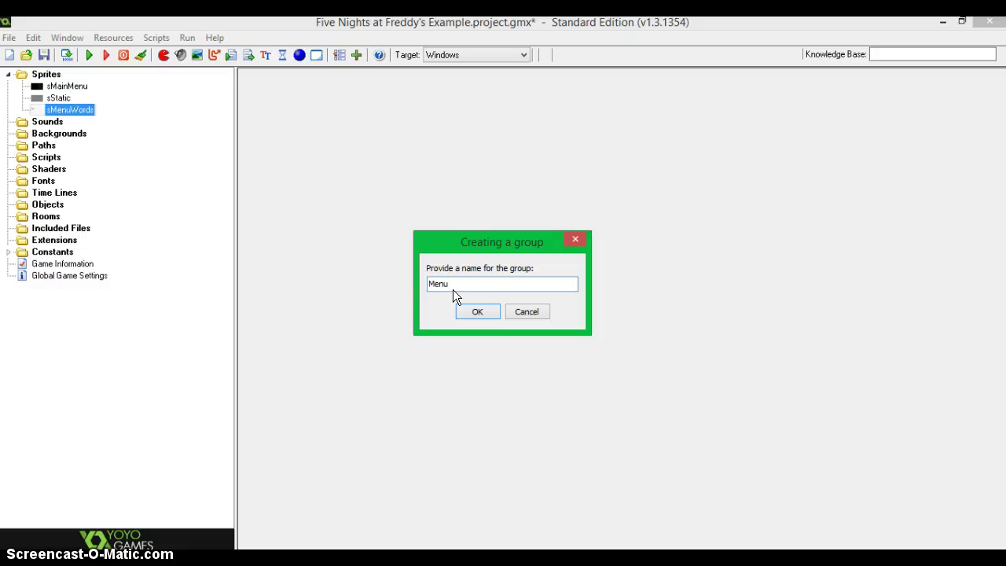
{"action": "left_click", "coordinate": [486, 312]}
{"action": "left_click", "coordinate": [69, 123]}
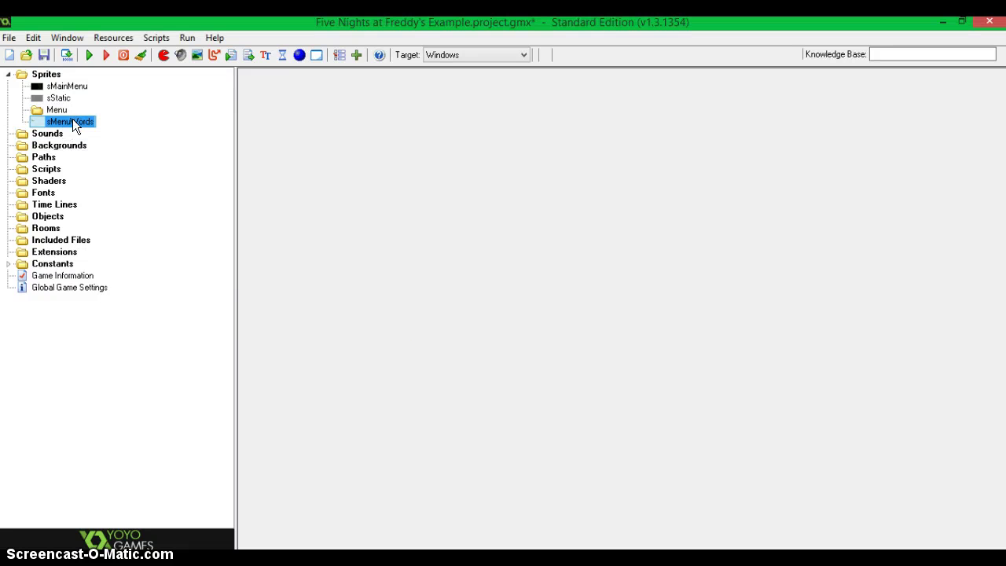
{"action": "left_click_drag", "start_coordinate": [68, 86], "coordinate": [60, 110]}
{"action": "mouse_move", "coordinate": [60, 87]}
{"action": "left_mouse_down"}
{"action": "mouse_move", "coordinate": [69, 120]}
{"action": "mouse_move", "coordinate": [56, 86]}
{"action": "left_mouse_up"}
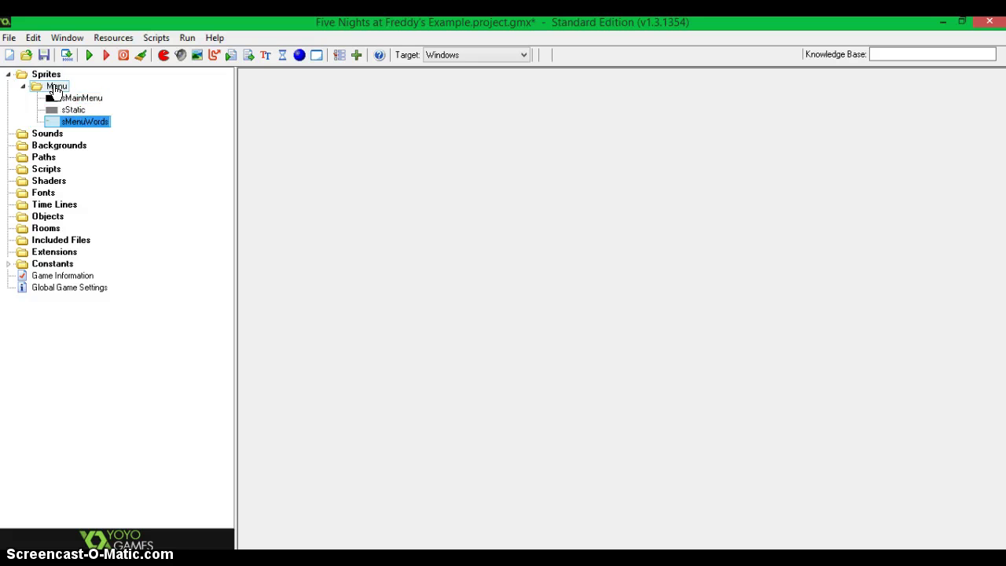
Create a second group named 'Office' under Sprites.
{"action": "right_click", "coordinate": [41, 74]}
{"action": "left_click", "coordinate": [36, 136]}
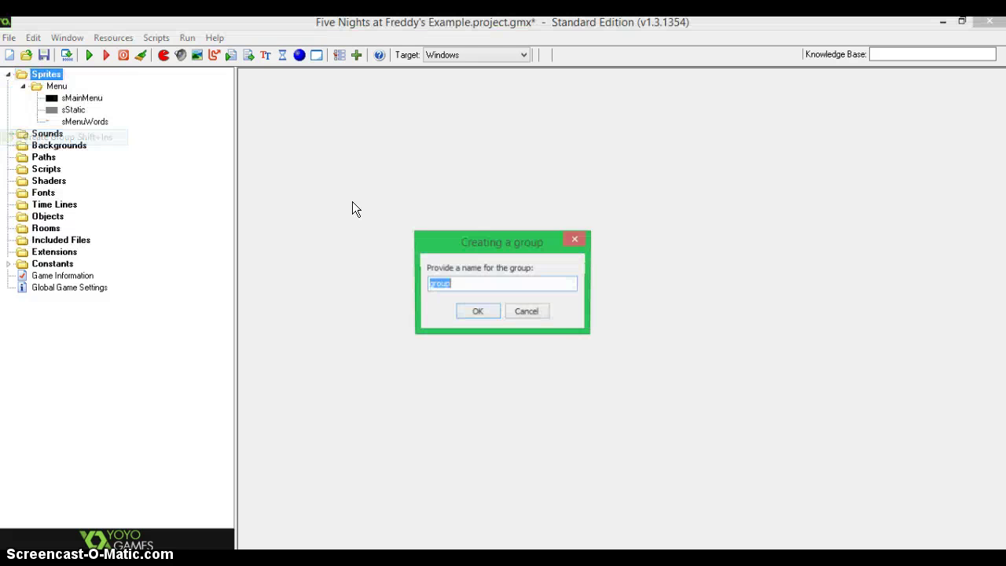
{"action": "key", "text": "BackSpace"}
{"action": "type", "text": "C"}
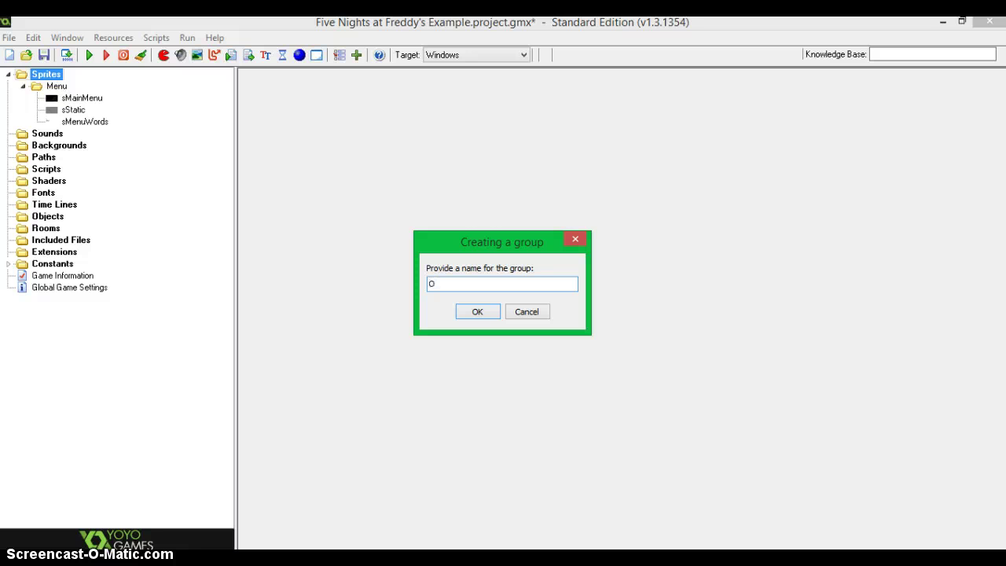
{"action": "left_click", "coordinate": [478, 311]}
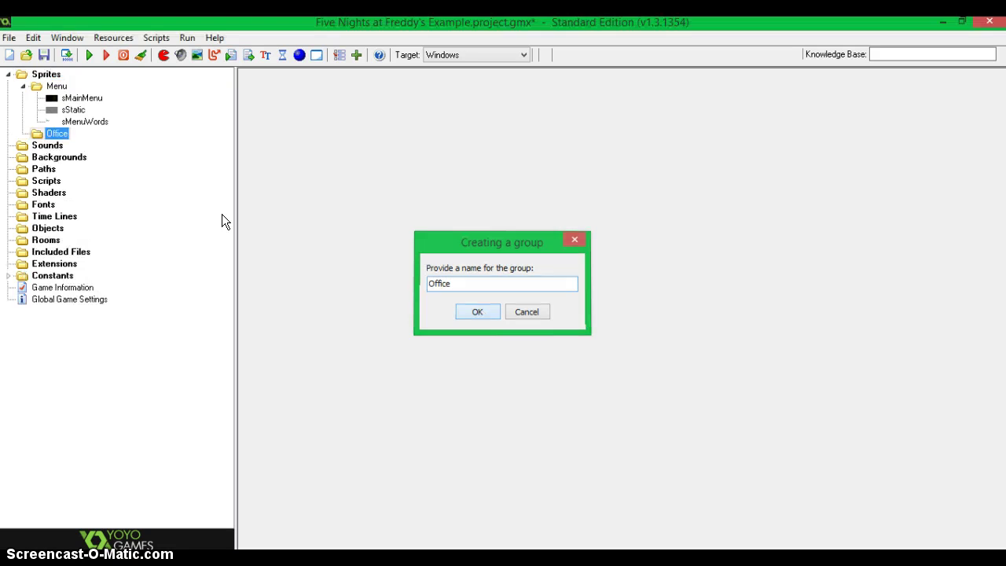
{"action": "right_click", "coordinate": [55, 133]}
Add a new sprite in the Office group and rename it 'sOffice'.
{"action": "left_click", "coordinate": [68, 146]}
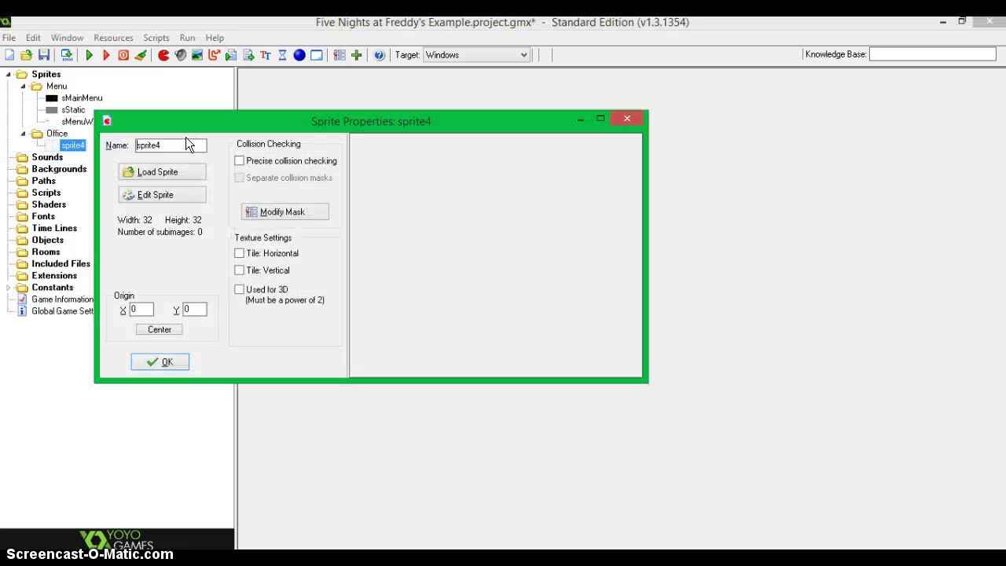
{"action": "double_click", "coordinate": [154, 144]}
{"action": "type", "text": "sOffice"}
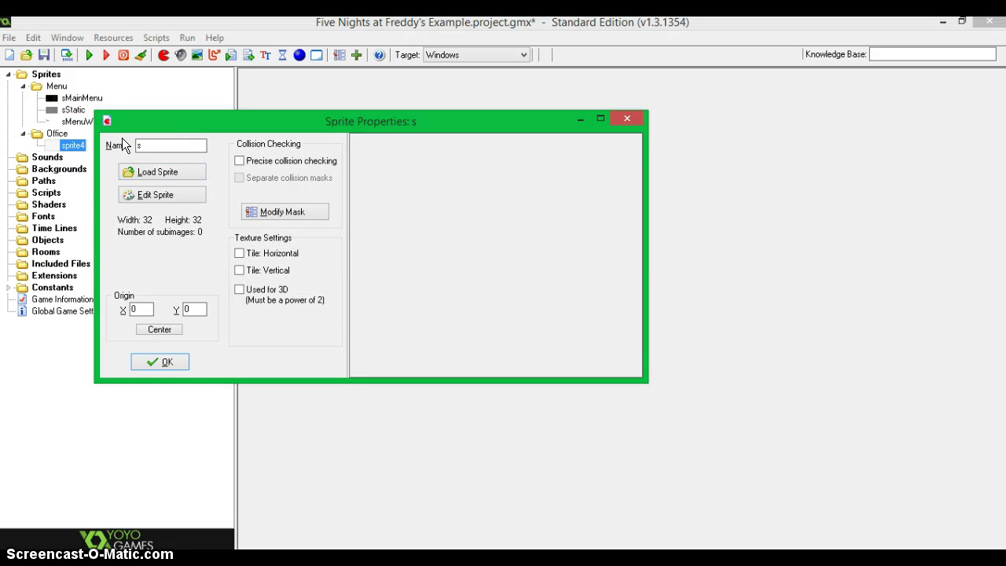
Start sOffice as a new blank 1200 x 500 image.
{"action": "left_click", "coordinate": [156, 196]}
{"action": "left_click", "coordinate": [10, 38]}
{"action": "left_click", "coordinate": [17, 51]}
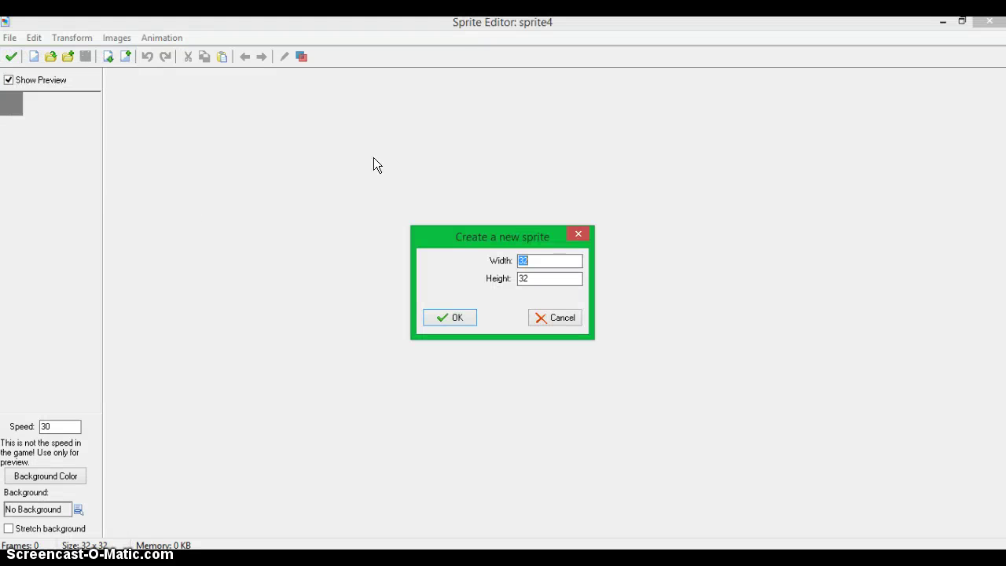
{"action": "type", "text": "1200"}
{"action": "key", "text": "Tab"}
{"action": "type", "text": "5"}
{"action": "left_click", "coordinate": [464, 317]}
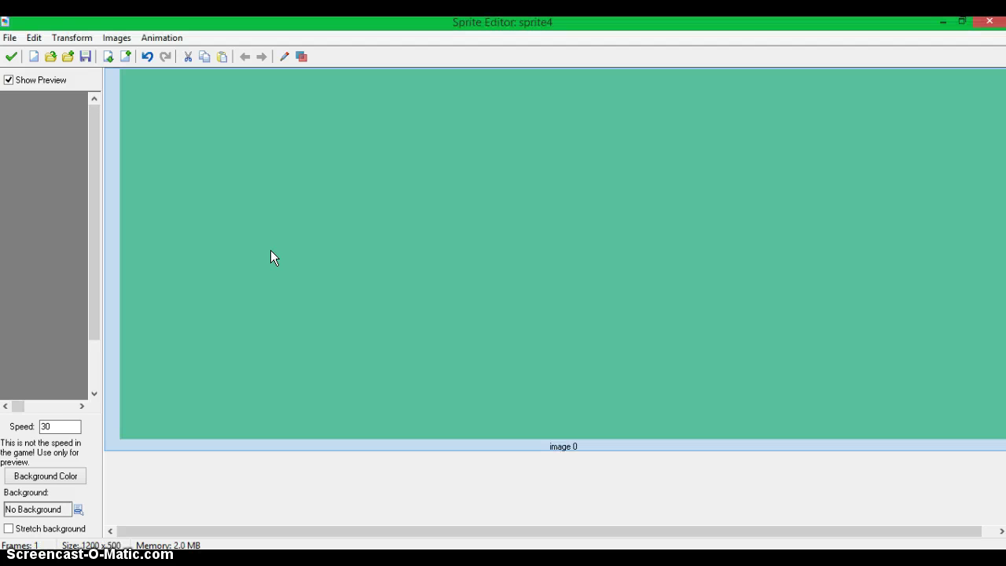